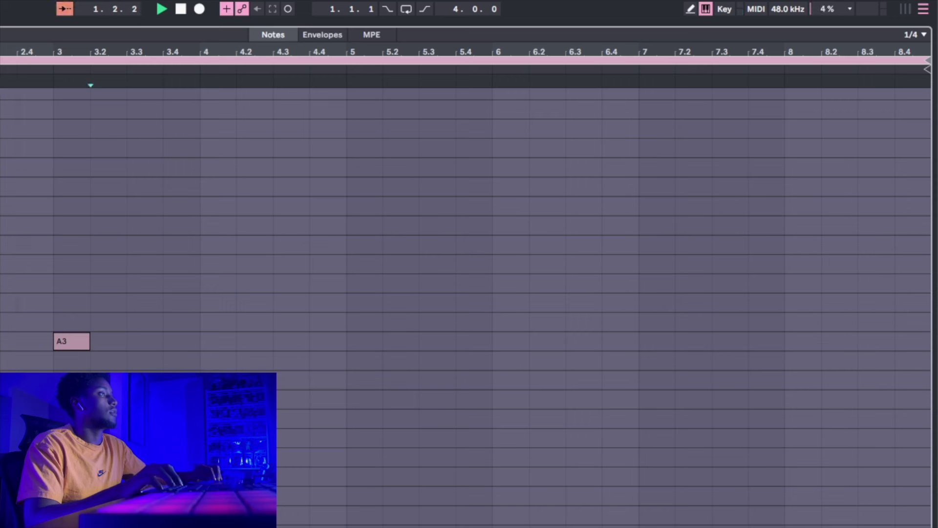
- Copy the three chords from bars 1 to 3 so the progression repeats at bars 5, 6 and 7
mouse_move(1, 323)
mouse_down()
mouse_move(465, 354)
mouse_move(365, 330)
mouse_move(363, 340)
mouse_move(369, 296)
mouse_up()
click(371, 289)
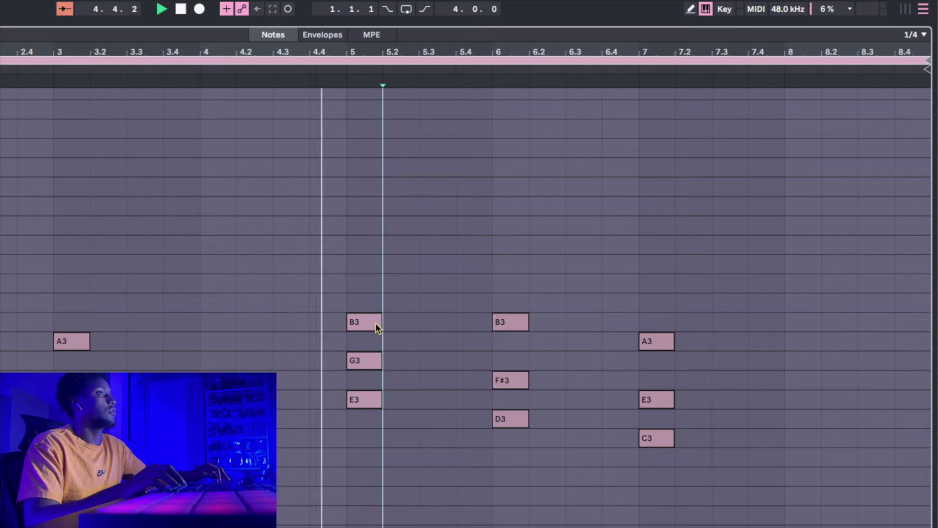
key(super+alt+e)
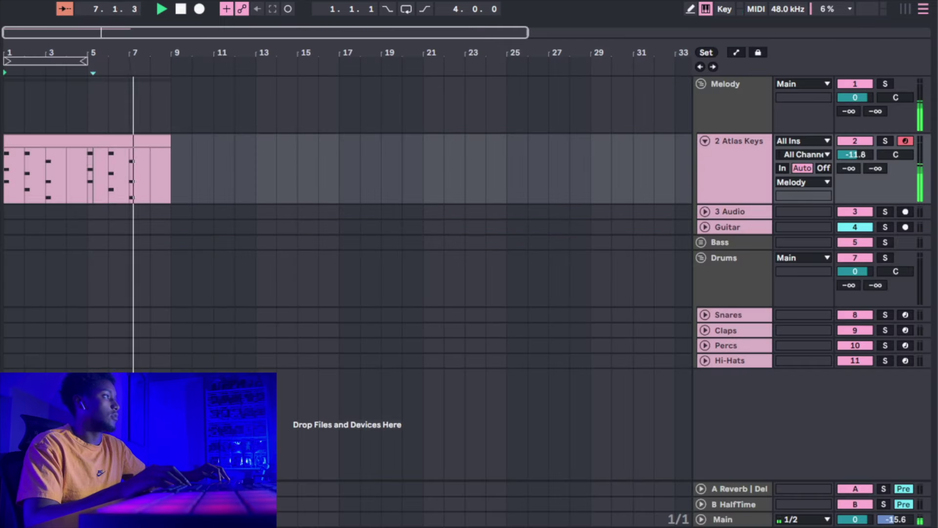
key(super+alt+e)
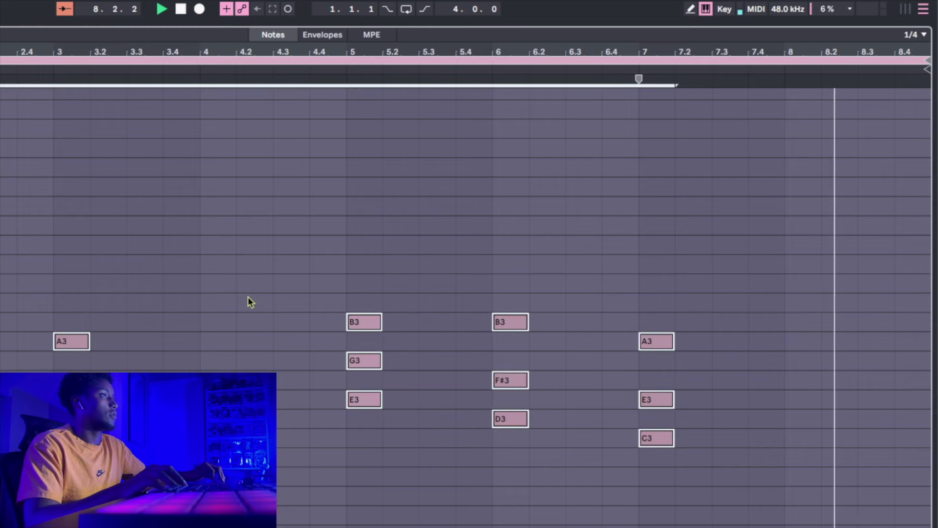
- Lengthen the melody's E4 note at bar 5 so that it fills the bar and ends at bar 6
scroll(248, 297, down, 3)
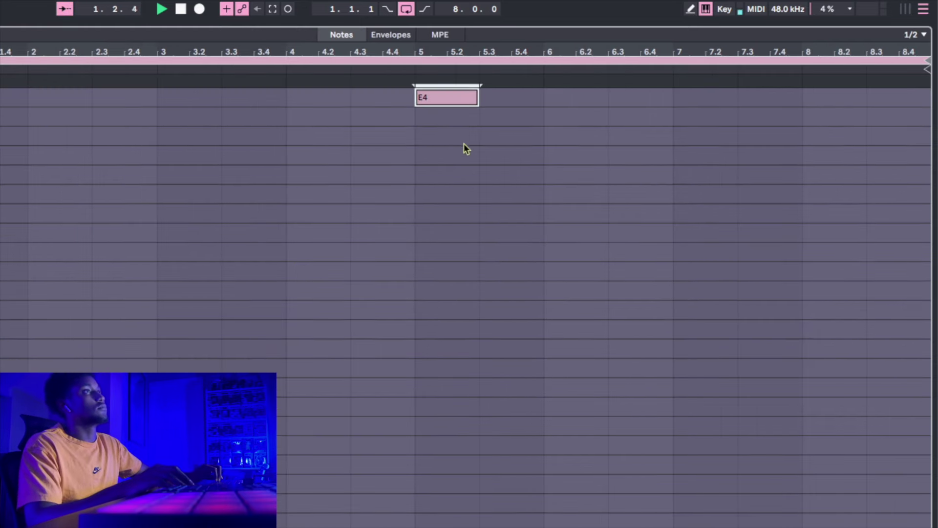
scroll(447, 152, up, 5)
drag(477, 294, 664, 299)
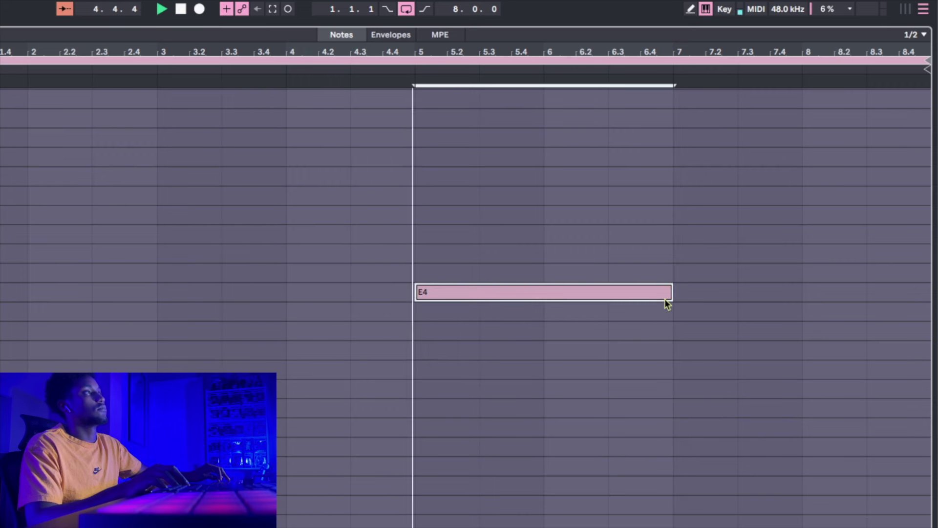
key(b)
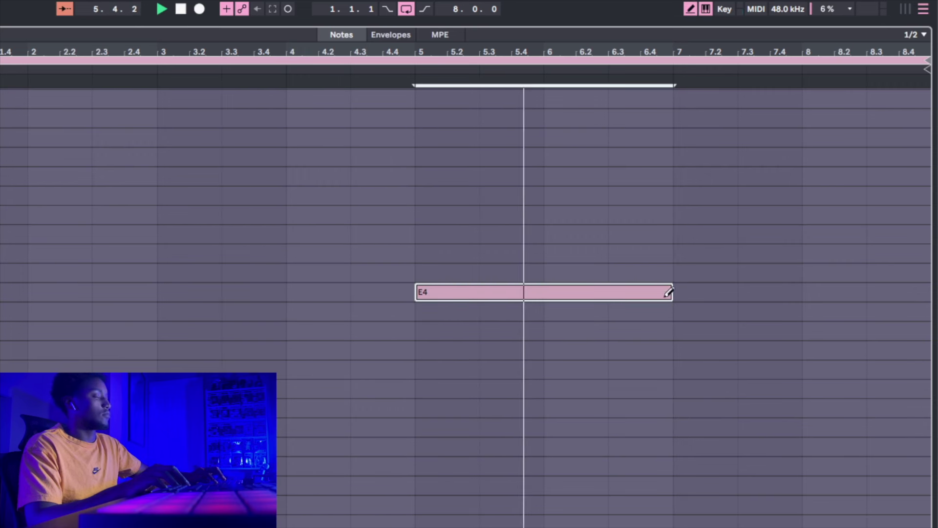
click(575, 290)
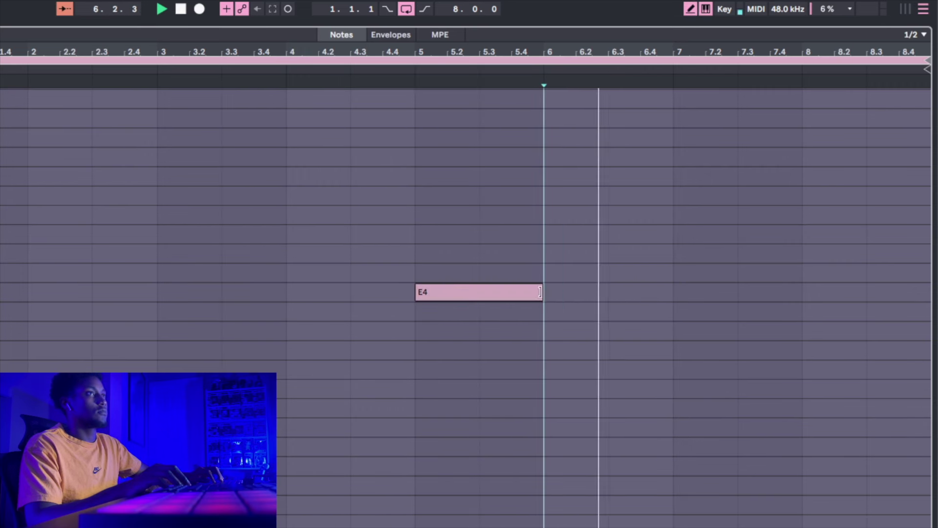
- Draw a half-bar D4 note at bar 7 and a half-bar B3 note at bar 6, erasing the other trial pitches at bar 6
click(682, 307)
click(584, 308)
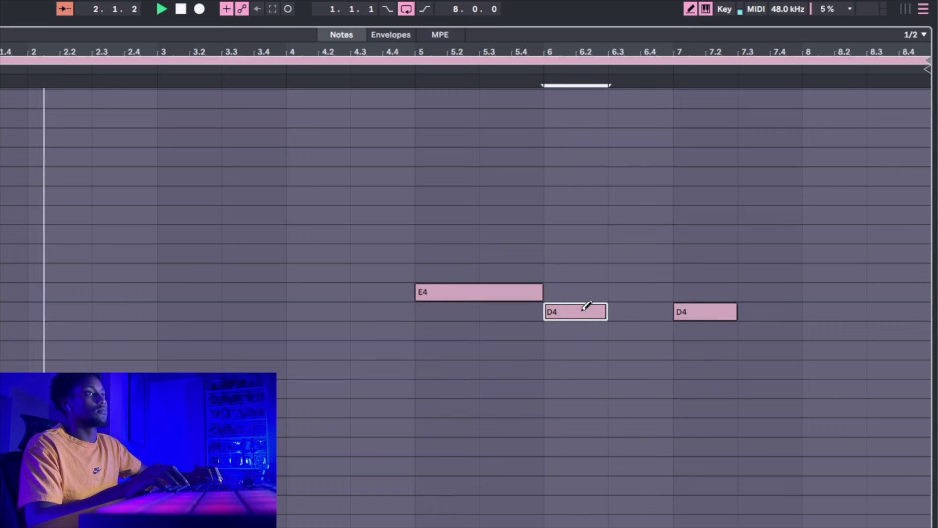
click(592, 309)
click(589, 351)
click(589, 368)
click(589, 330)
click(589, 351)
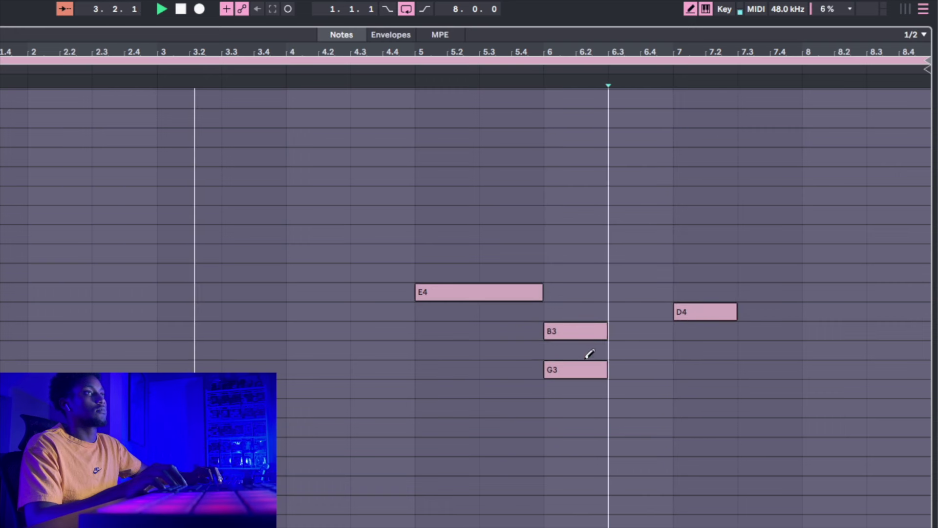
click(589, 368)
- Replace the D4 note at bar 7 with a half-bar A3 note, erasing the trial G3 and B3 notes there
click(699, 367)
click(702, 351)
click(702, 369)
click(702, 330)
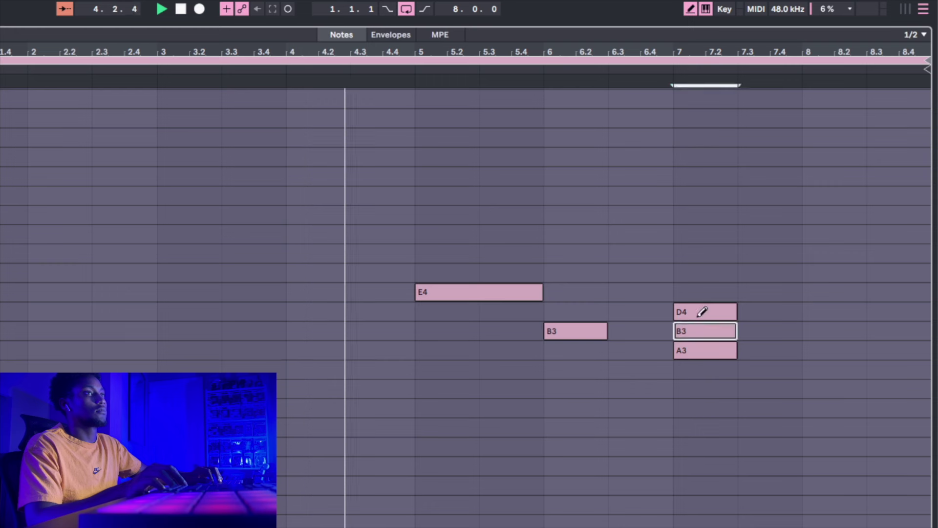
click(702, 312)
click(703, 330)
key(b)
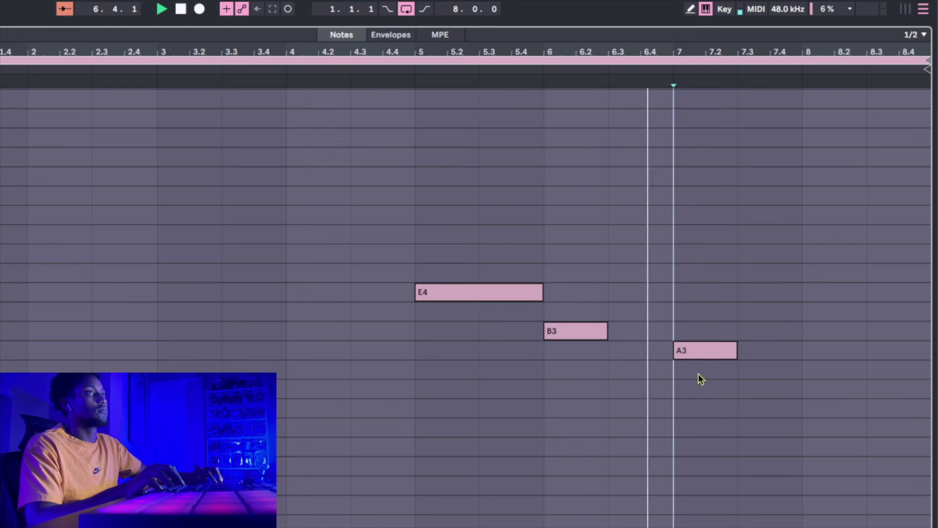
- Extend the B3 note to bar 7 and the A3 note to the end of bar 8, and copy the three-note phrase to bars 1 to 4
drag(699, 373, 501, 285)
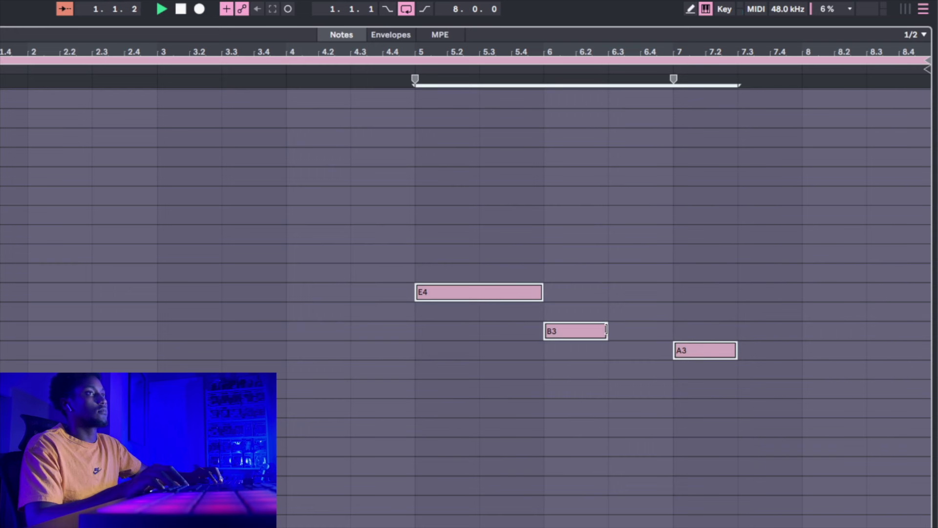
click(606, 313)
key(ctrl+z)
click(578, 208)
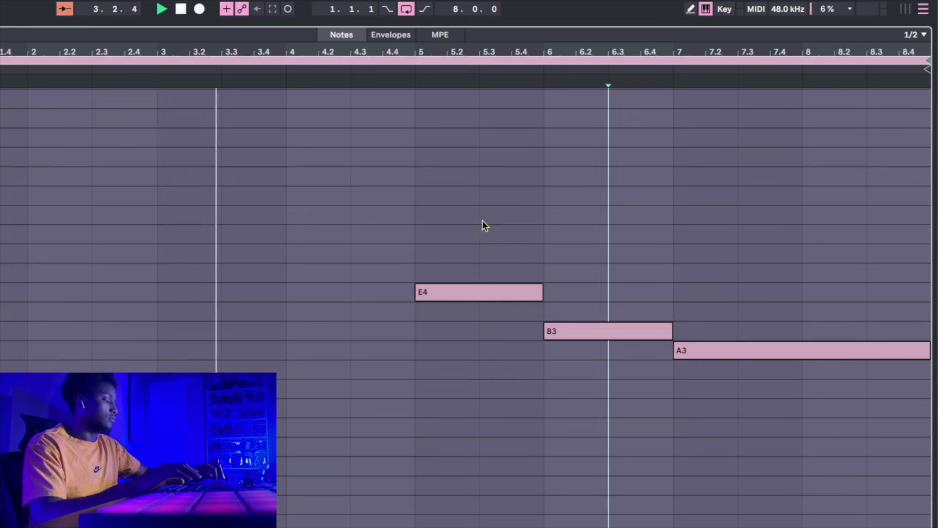
key(ctrl+a)
key(shift+Up)
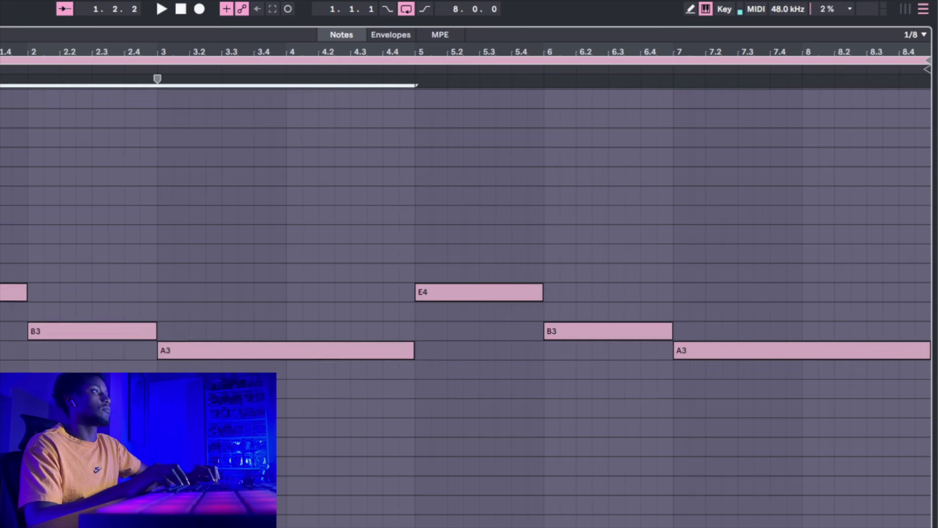
- Add one-beat passing notes G4 at 1.4 and D4 at 2.4, trimming the bar 2 B3 note to end at 2.4
key(Down)
key(Up)
drag(11, 287, 8, 268)
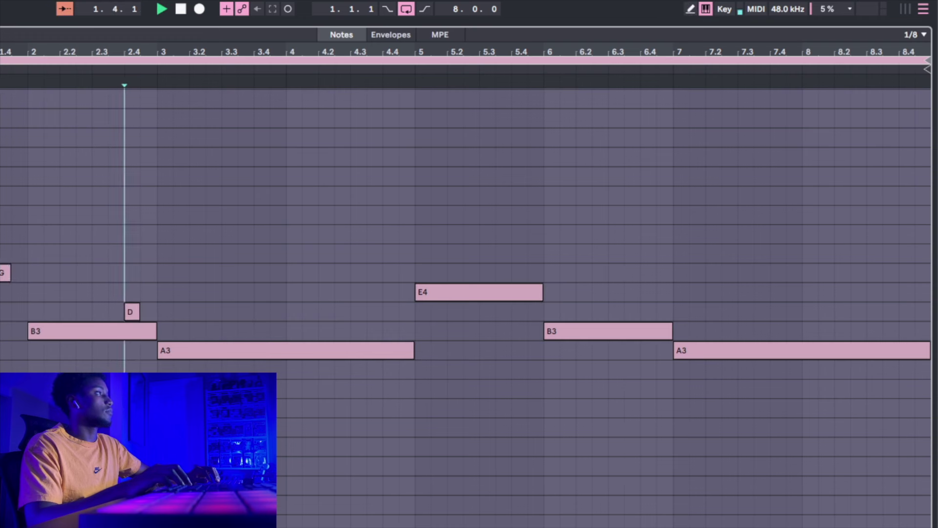
key(ctrl+a)
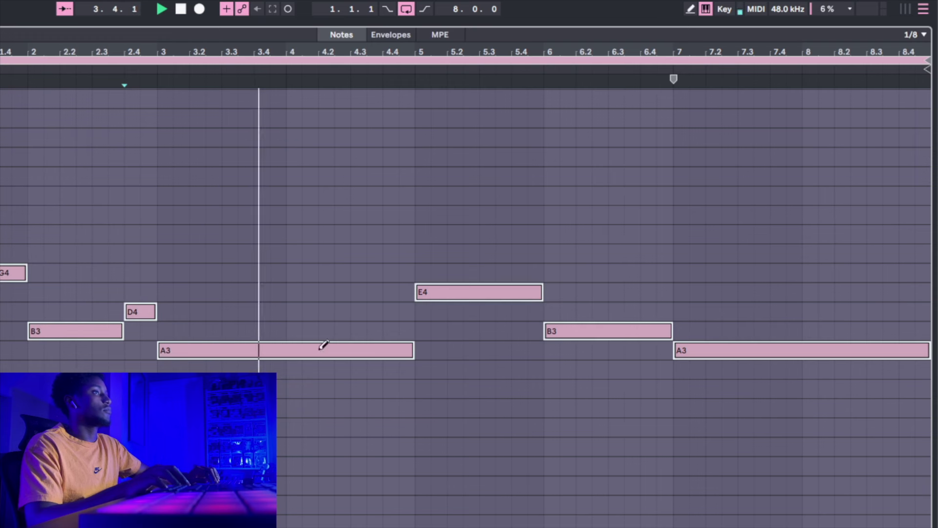
- Trim the bar 3 A3 note to end at 4.4 and add a one-beat G3 note in the gap
click(388, 350)
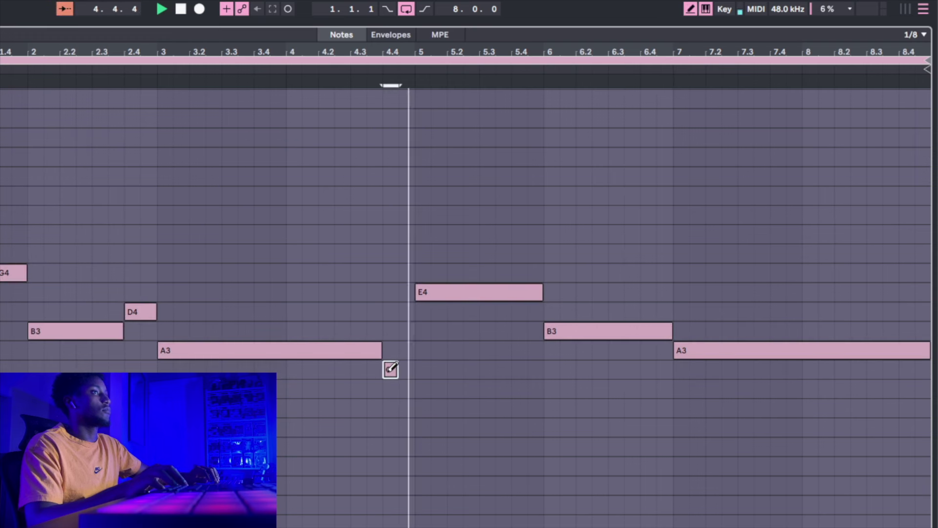
key(b)
click(380, 340)
key(ctrl+a)
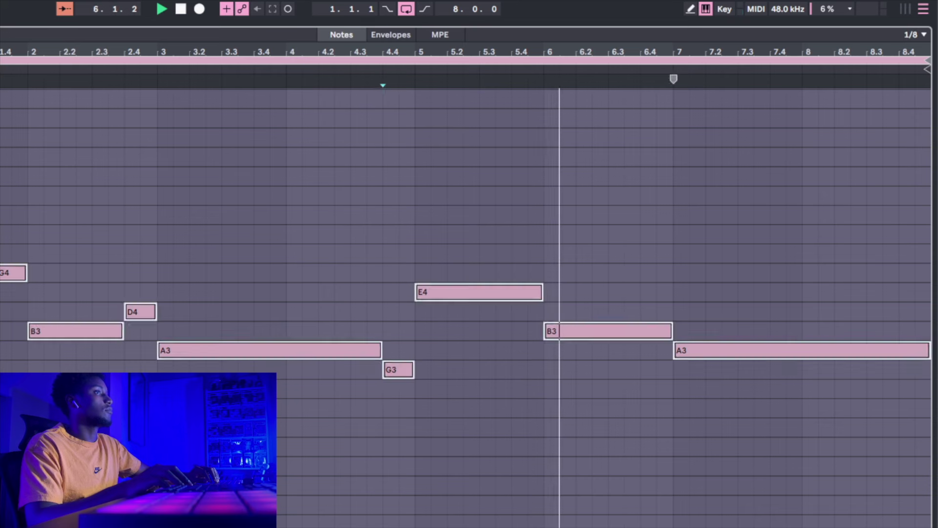
- Delete the melody notes from bar 5 onward and replace them with a copy of the phrase from bars 1 to 4
click(907, 351)
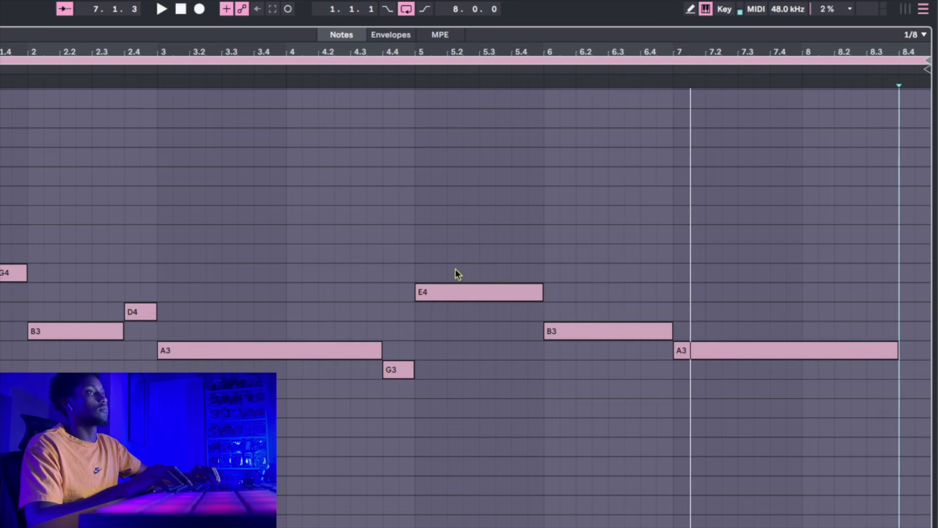
drag(452, 264, 923, 526)
key(Delete)
key(space)
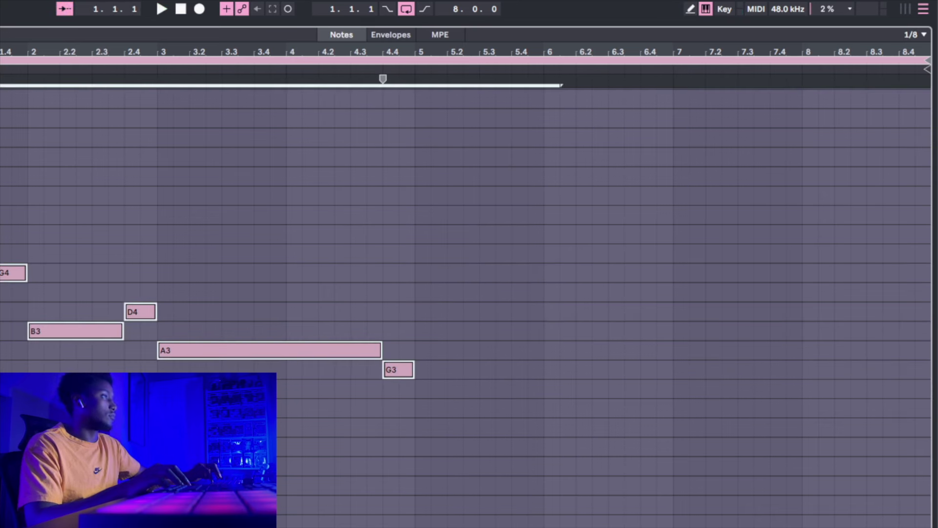
drag(0, 293, 453, 301)
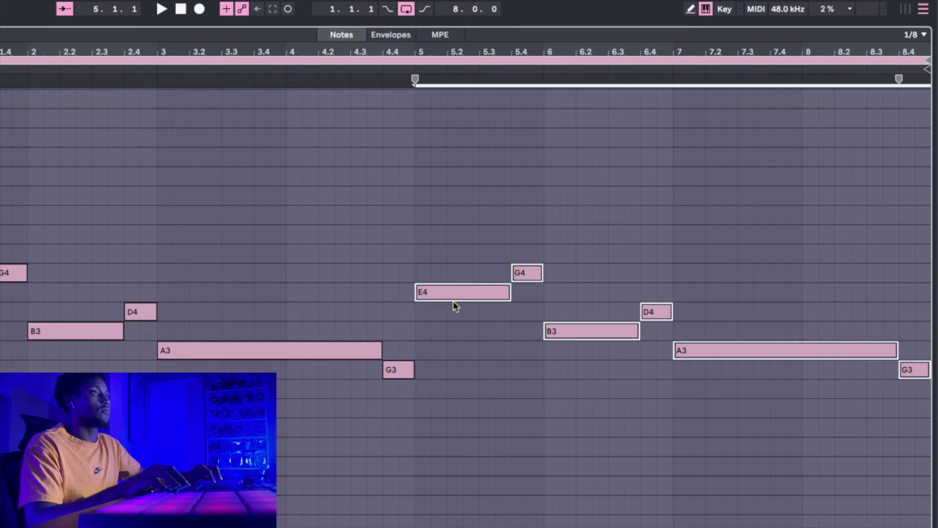
- Lower the velocity of all the melody notes and show the Reverse Air track in the arrangement
key(ctrl+a)
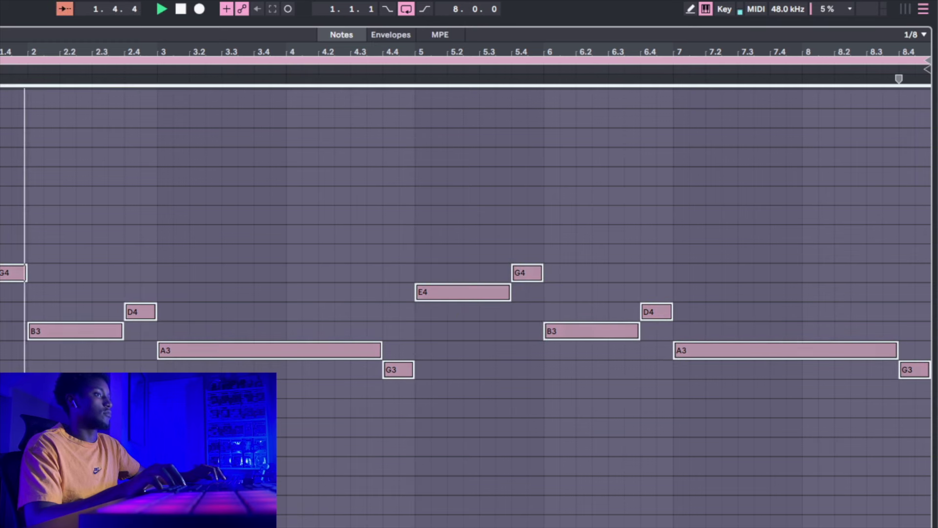
shift+click(269, 351)
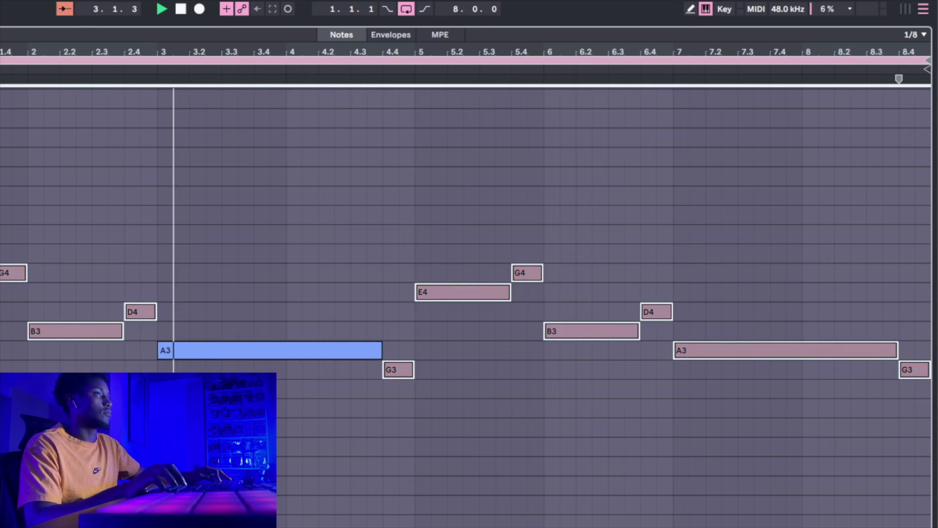
key(shift+Tab)
click(740, 237)
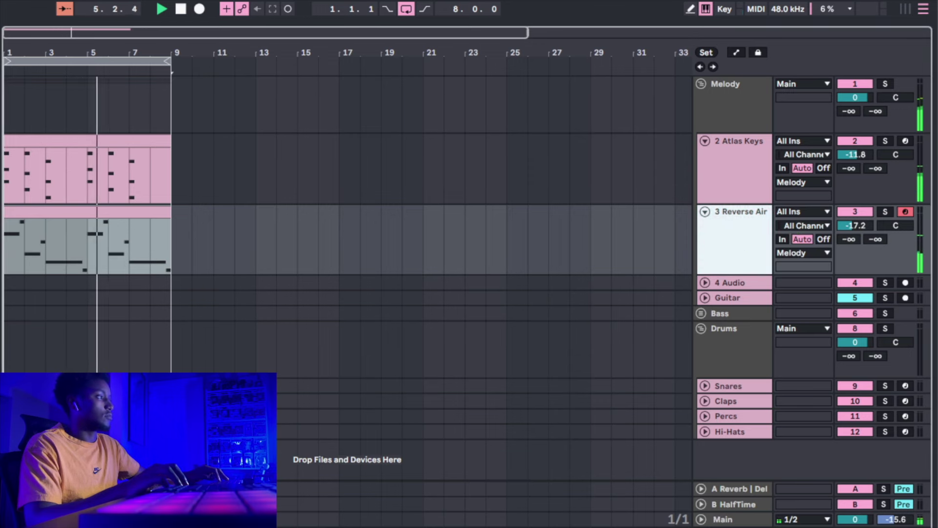
- Change the final G3 note at 8.4 of the melody clip to D4
key(ctrl+f)
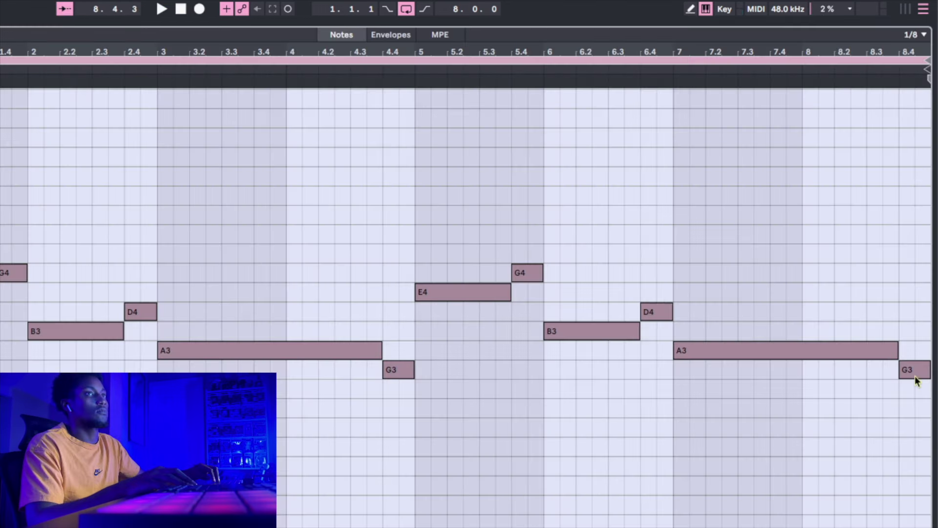
click(915, 376)
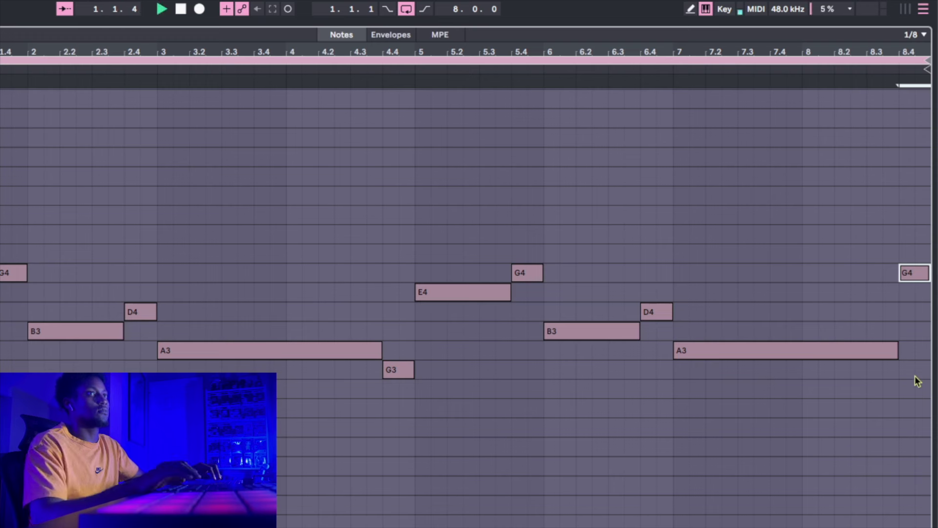
key(Down)
key(Down)
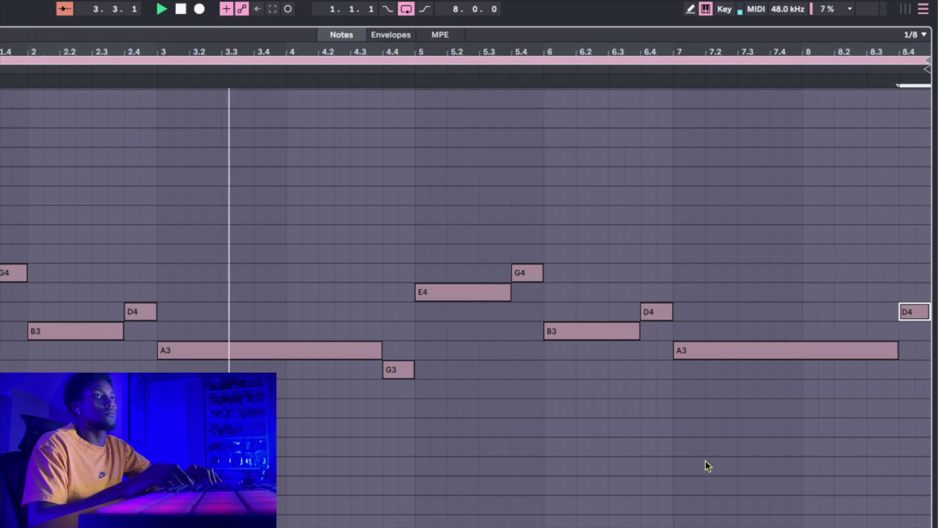
- Try shortening the bar 7 A3 note to end at bar 8 and adding a D4 note at bar 8
key(b)
click(814, 344)
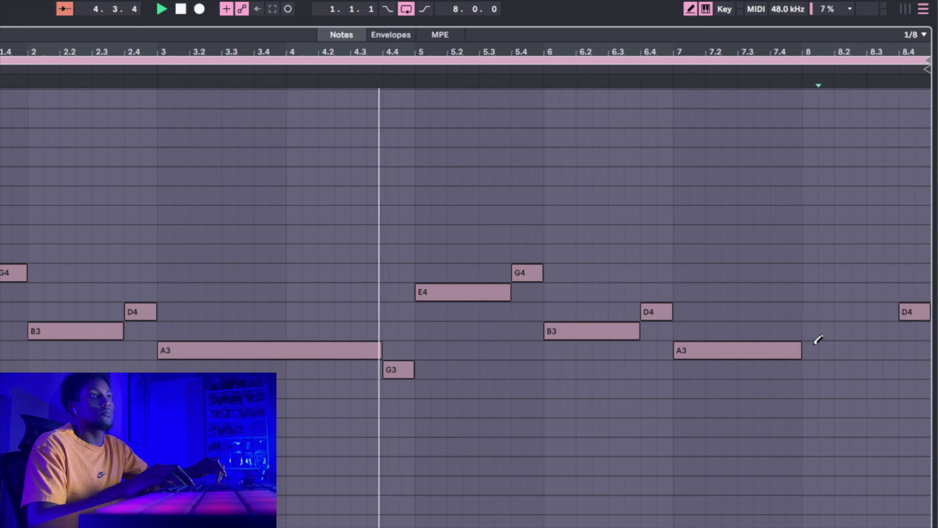
click(812, 311)
key(b)
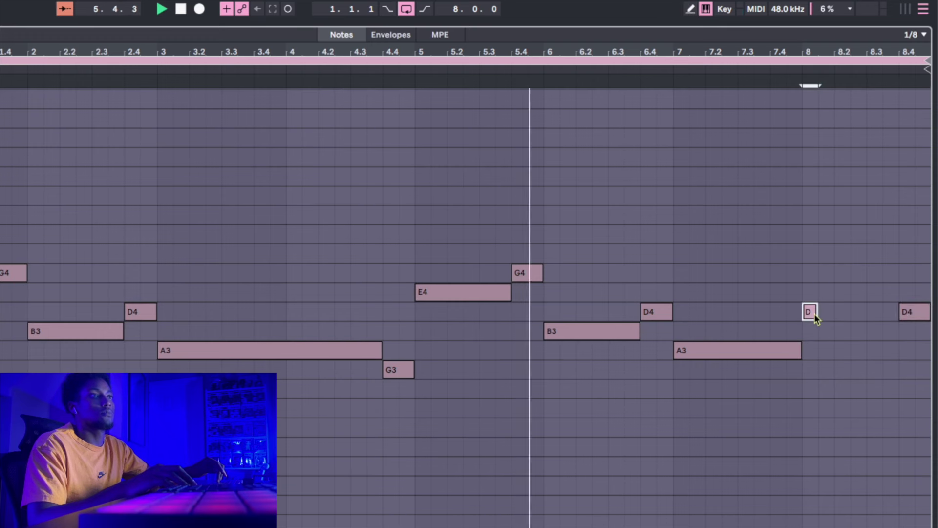
mouse_move(814, 313)
mouse_down()
mouse_move(814, 331)
mouse_move(900, 354)
mouse_up()
key(Delete)
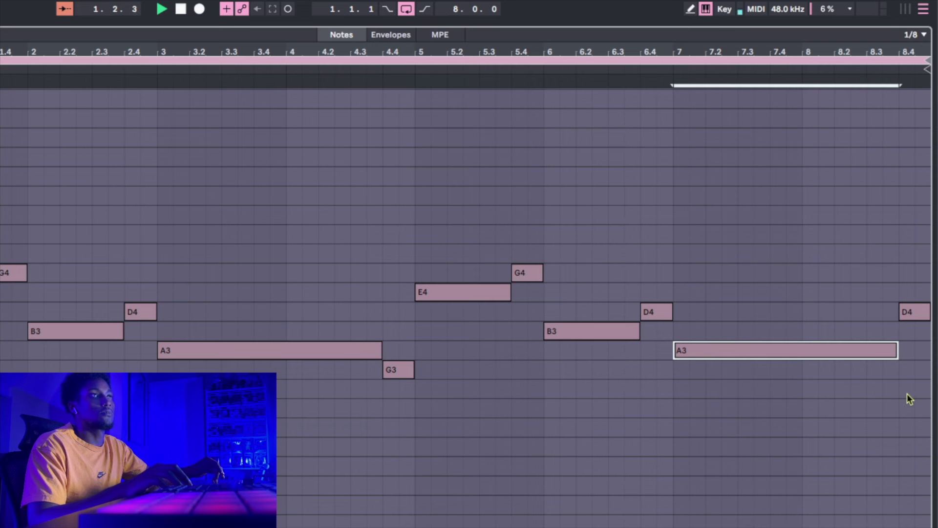
- Raise the G3 note at 4.4 to D4 and lower the D4 notes at 6.4 and 2.4 to G3
drag(390, 362, 395, 345)
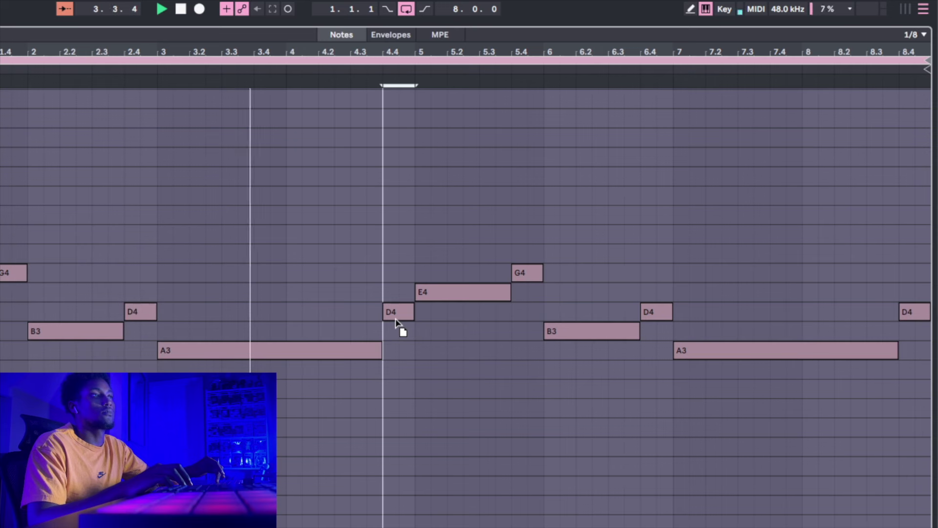
click(396, 318)
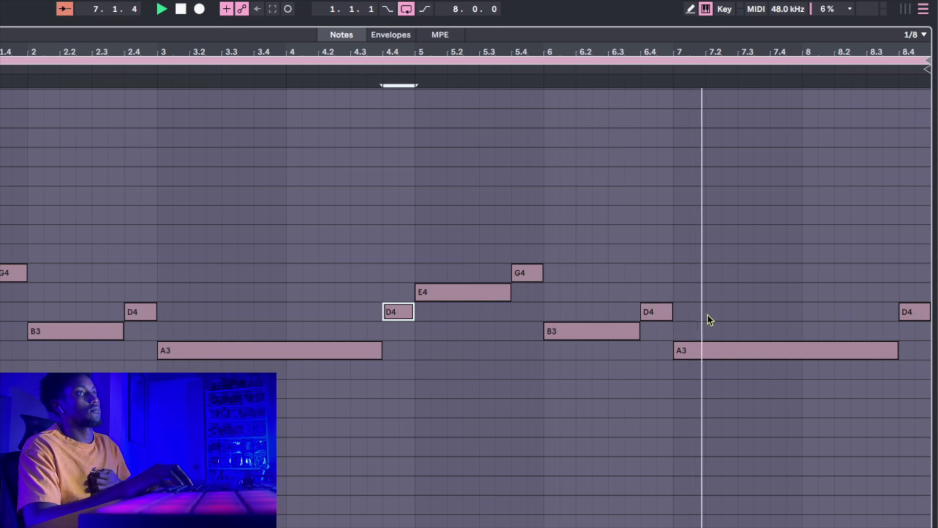
drag(662, 313, 661, 371)
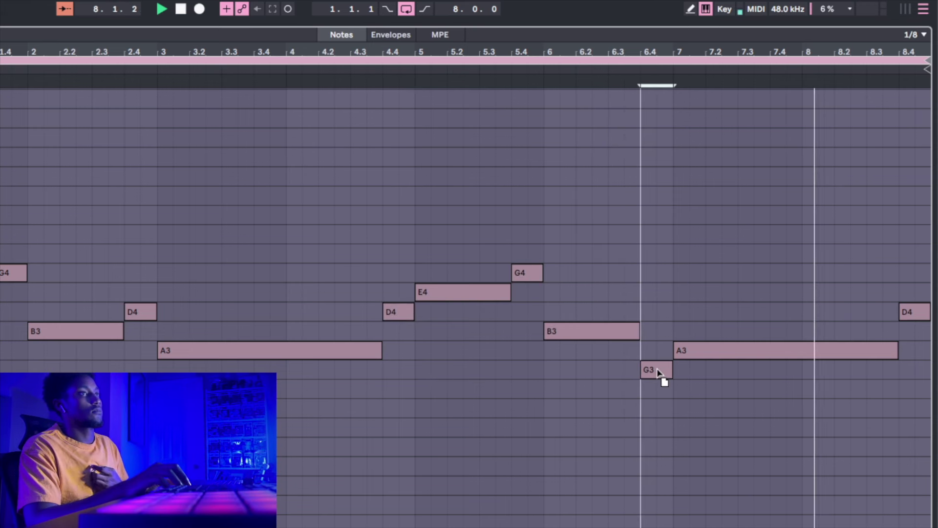
click(143, 312)
key(Delete)
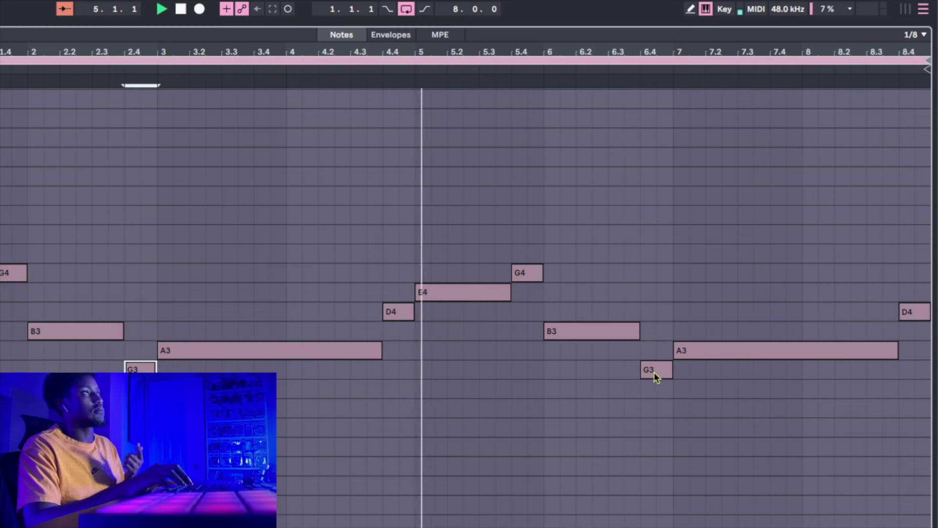
key(super+alt+e)
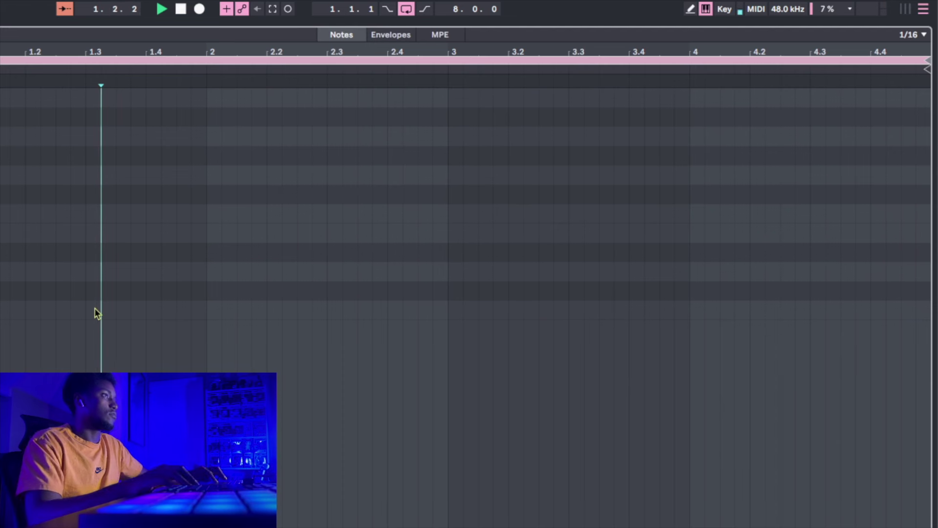
- Draw snare hits at 1.3, 2.3, 3.3 and 4.3 in the four-bar snare clip
key(b)
click(96, 306)
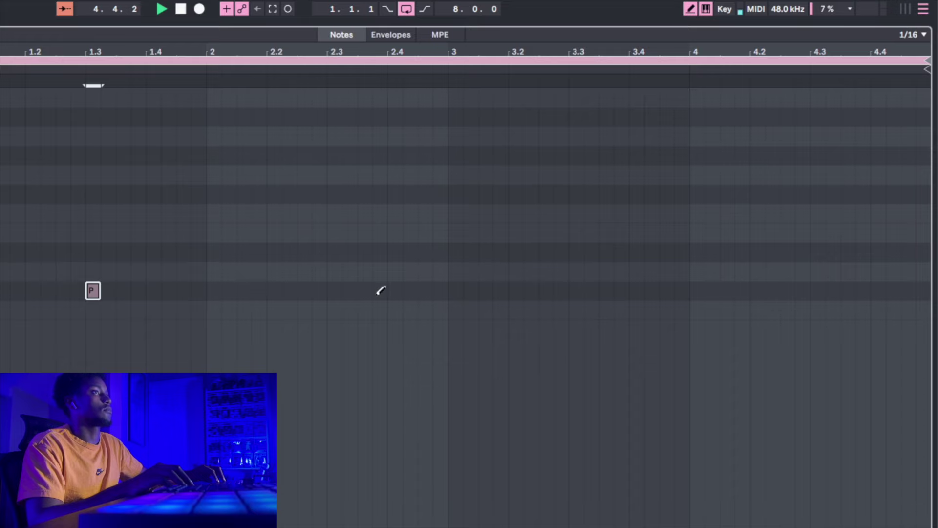
click(579, 290)
click(817, 291)
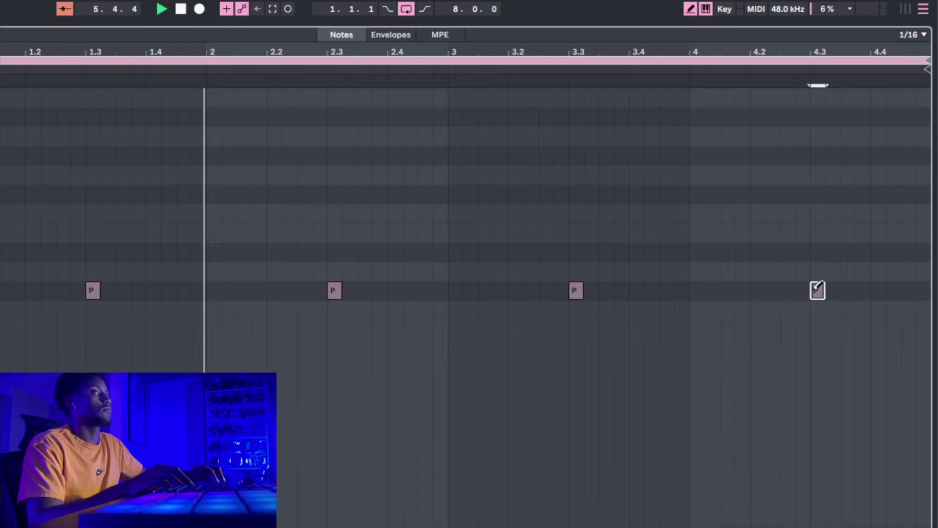
- Copy the snare clip to bars 1–4 and select bars 5–8 on the Hi-Hats track for a new clip
key(shift+Tab)
drag(235, 385, 85, 385)
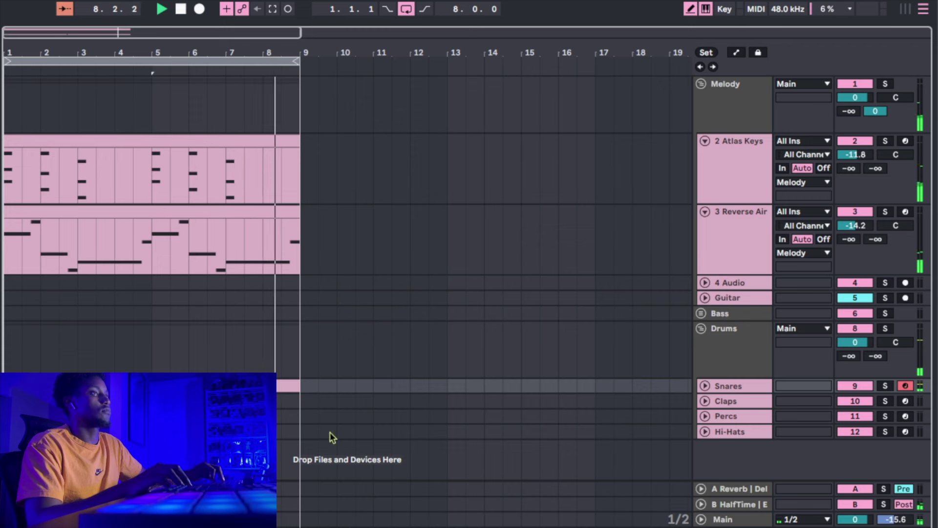
drag(301, 432, 151, 432)
right_click(155, 433)
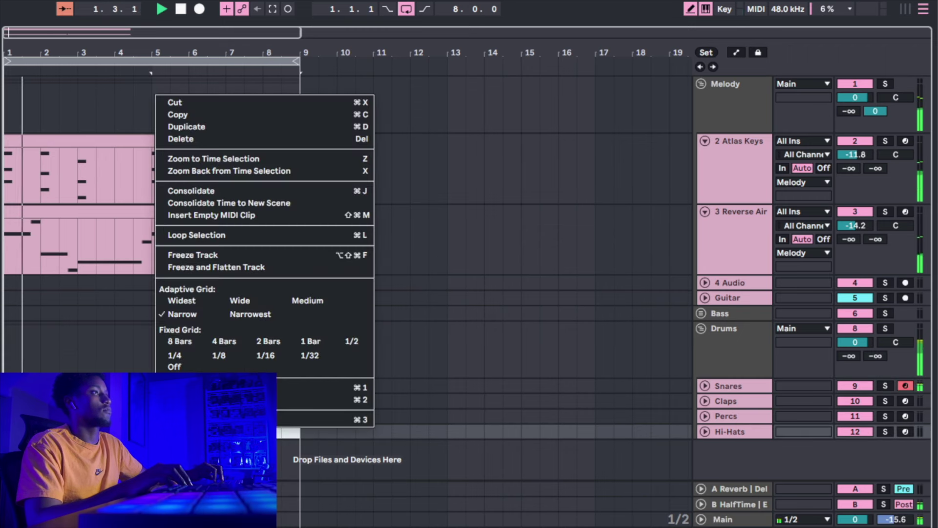
key(Escape)
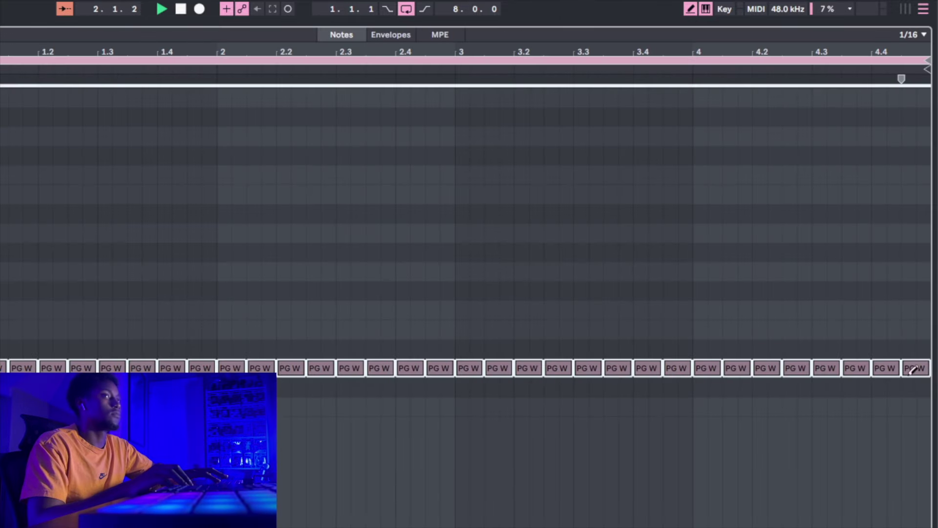
- Split the last eighth-note hi-hats of bars 2 and 4 into sixteenths, select all the notes and return to the arrangement
click(444, 364)
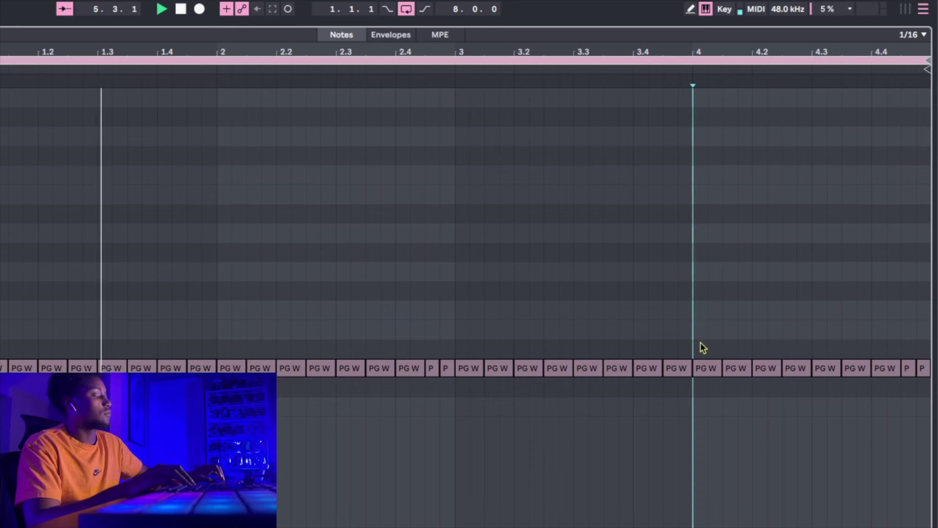
key(ctrl+a)
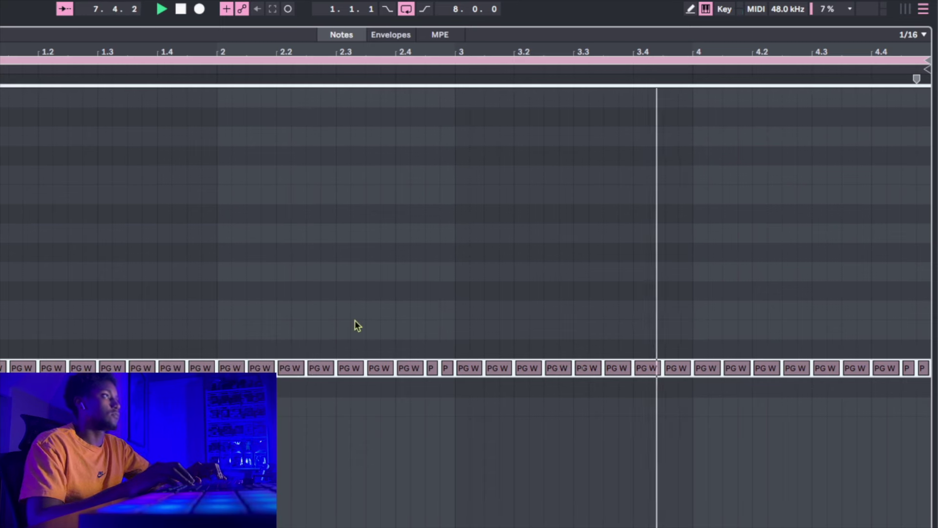
key(shift+Tab)
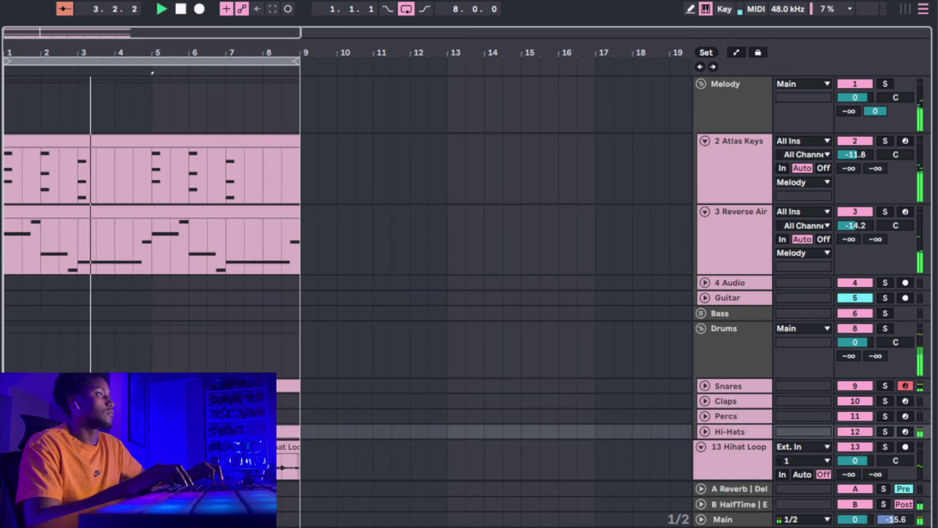
key(ctrl+alt+e)
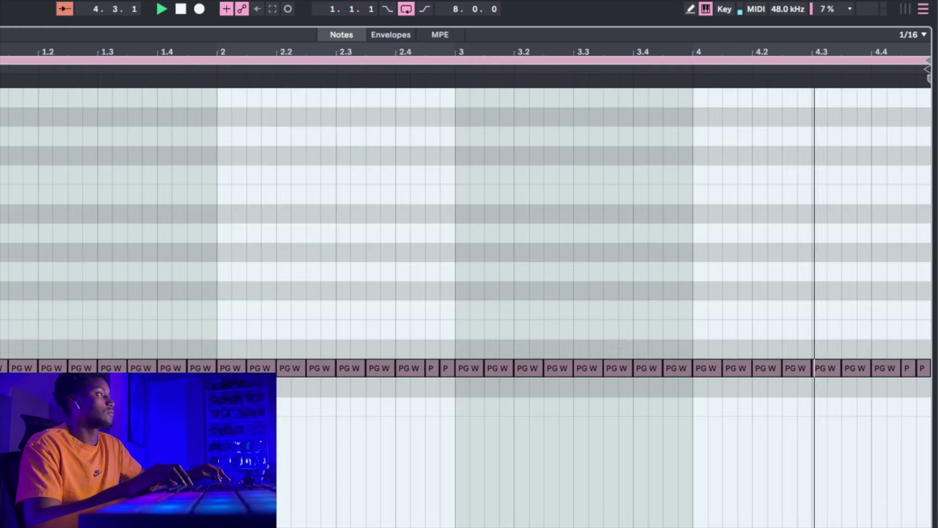
key(ctrl+alt+e)
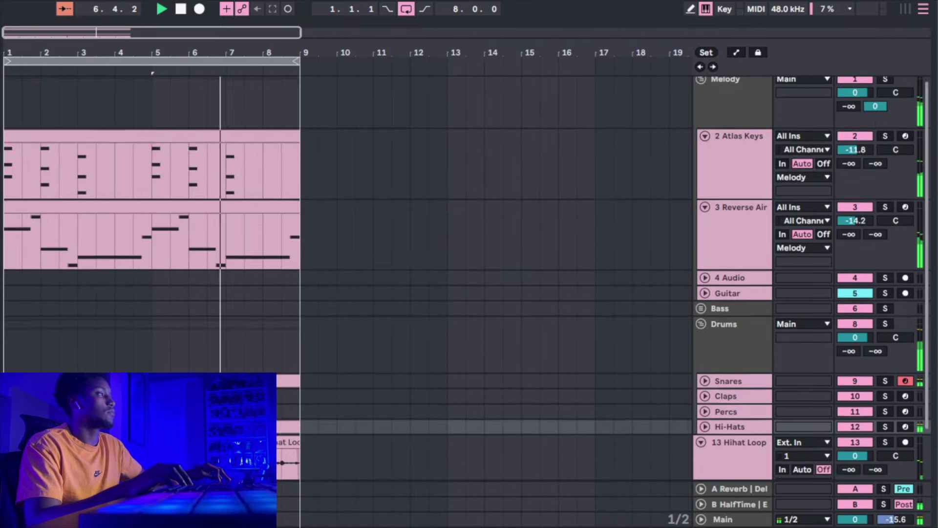
scroll(257, 366, down, 3)
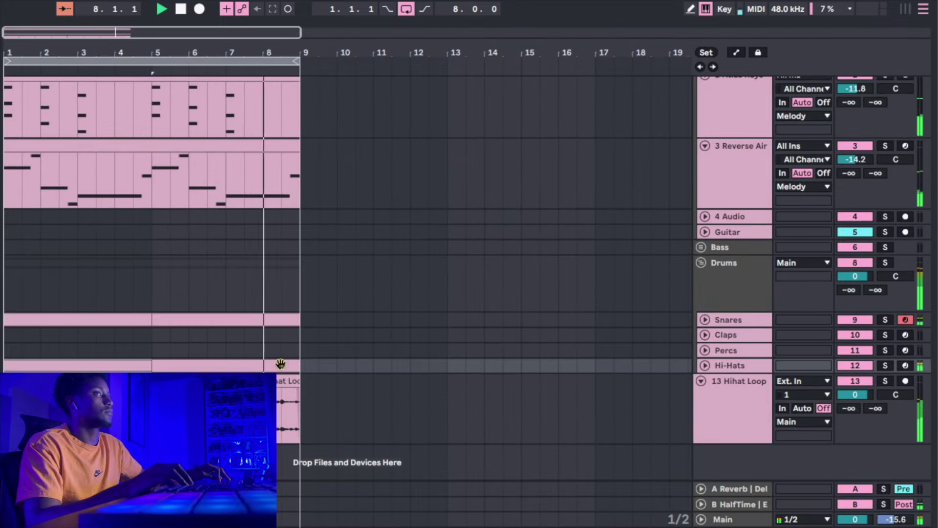
scroll(278, 364, up, 1)
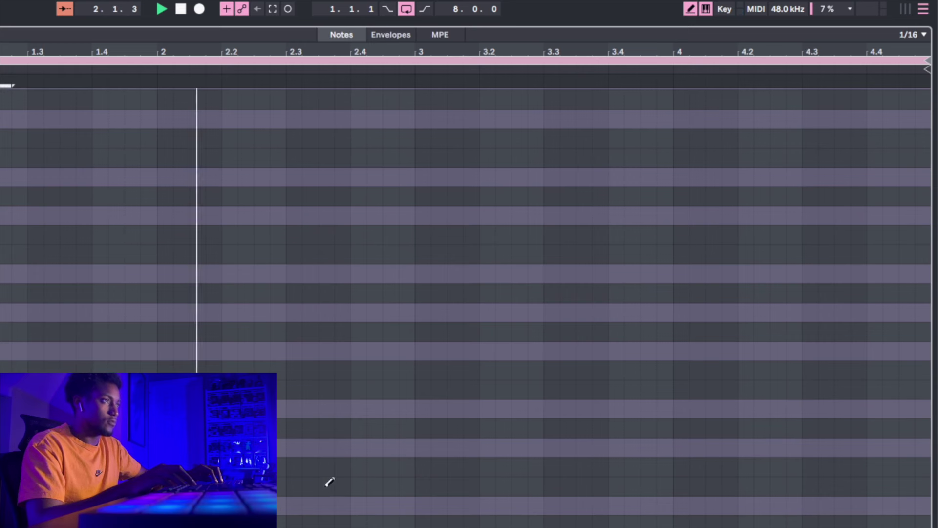
- Draw C kick notes at 2.3.3, 3, 3.2.3, 4.1.3, 4.2 and 4.3.3 in the four-bar KICK clip
click(423, 485)
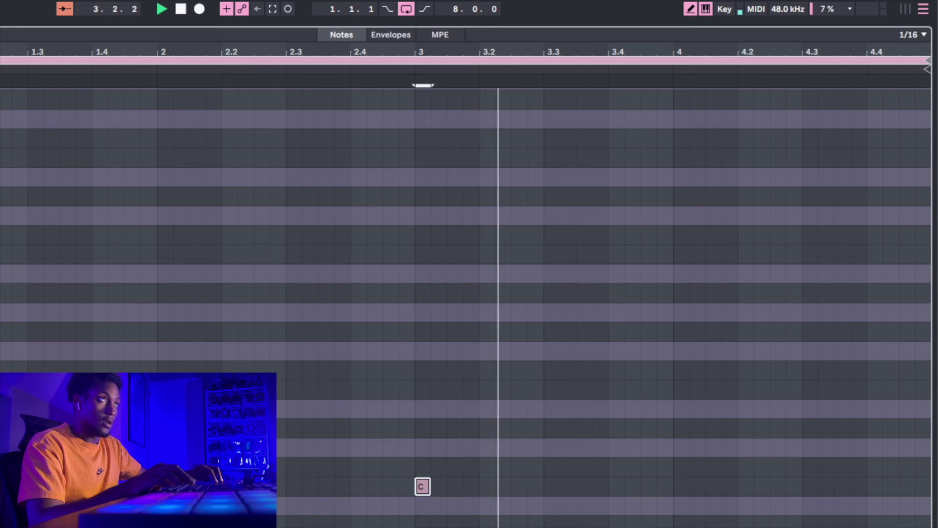
click(761, 486)
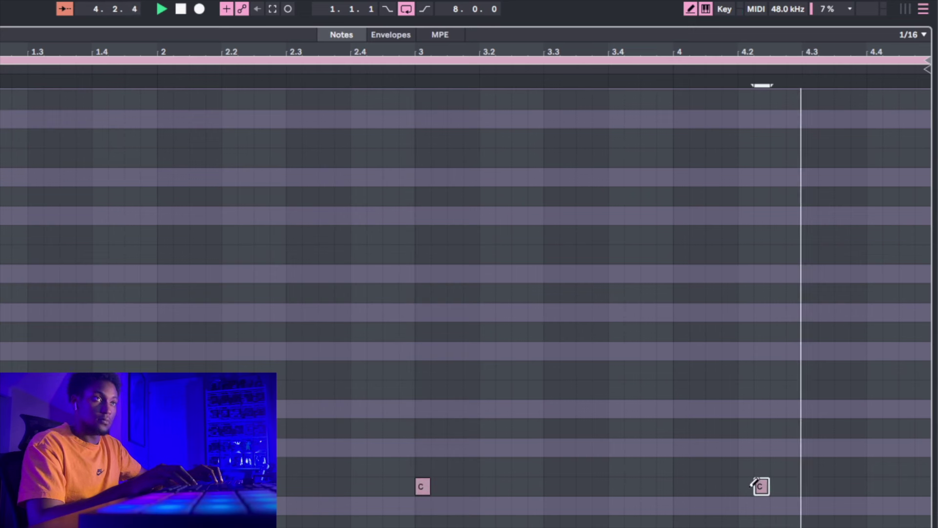
click(747, 486)
click(762, 485)
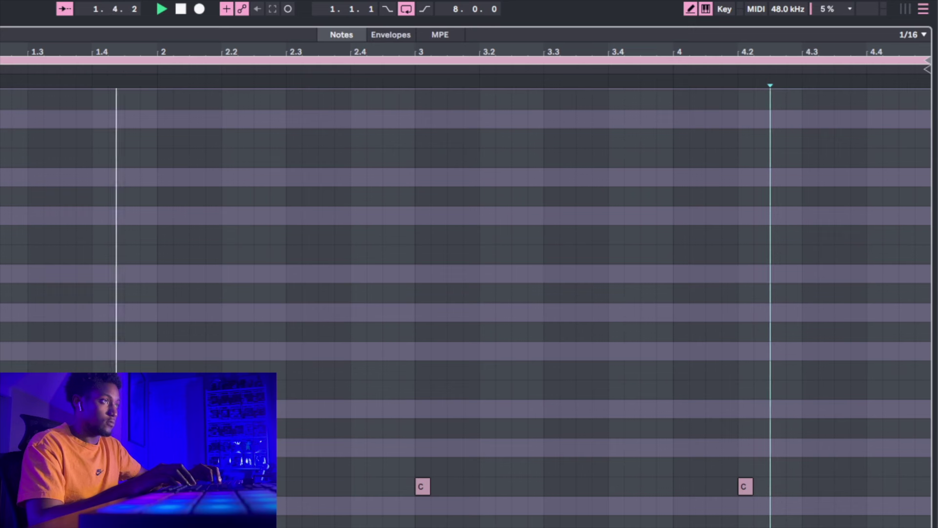
click(327, 486)
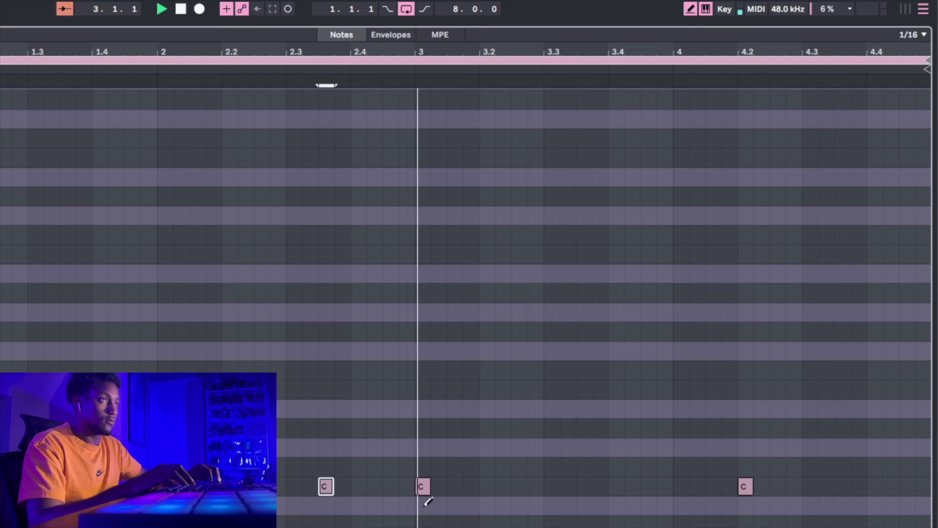
click(519, 486)
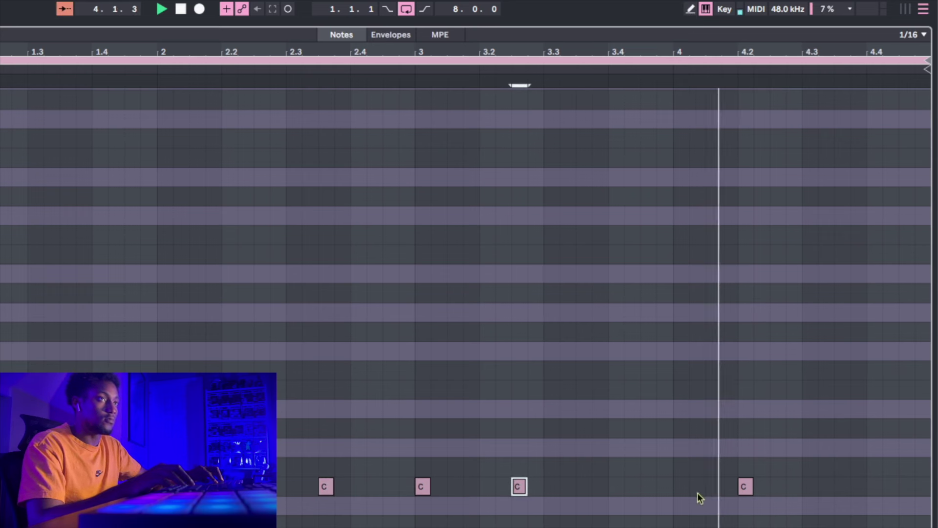
click(858, 486)
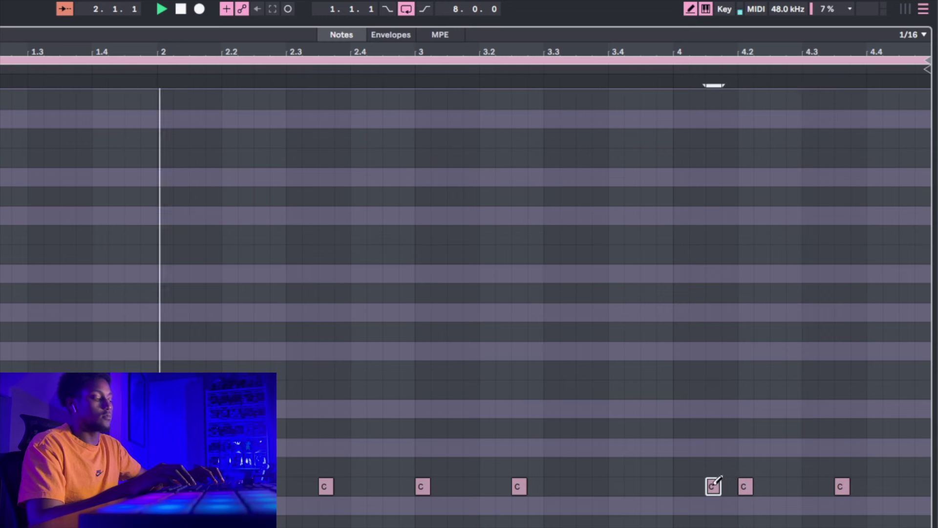
key(b)
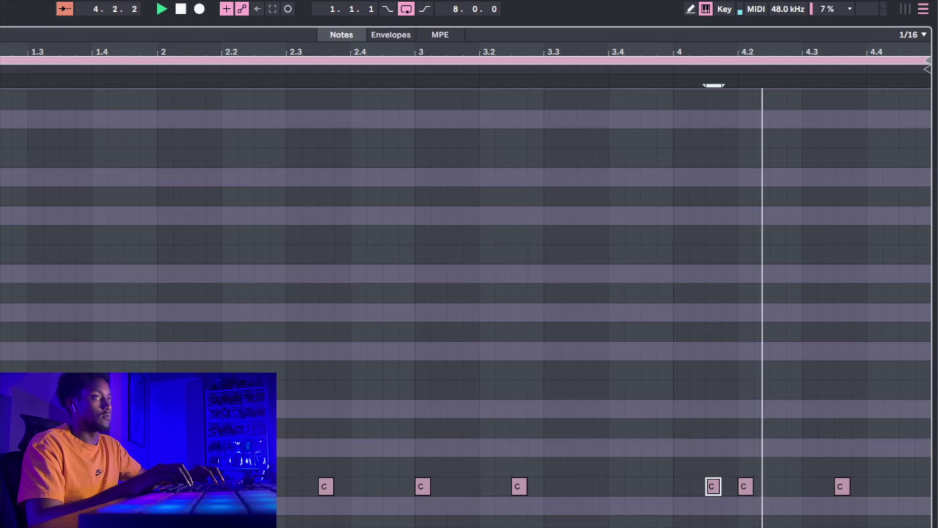
- Duplicate the kick clip into bars 5–8 and copy that clip onto the SubLabXL bass track
key(shift+Tab)
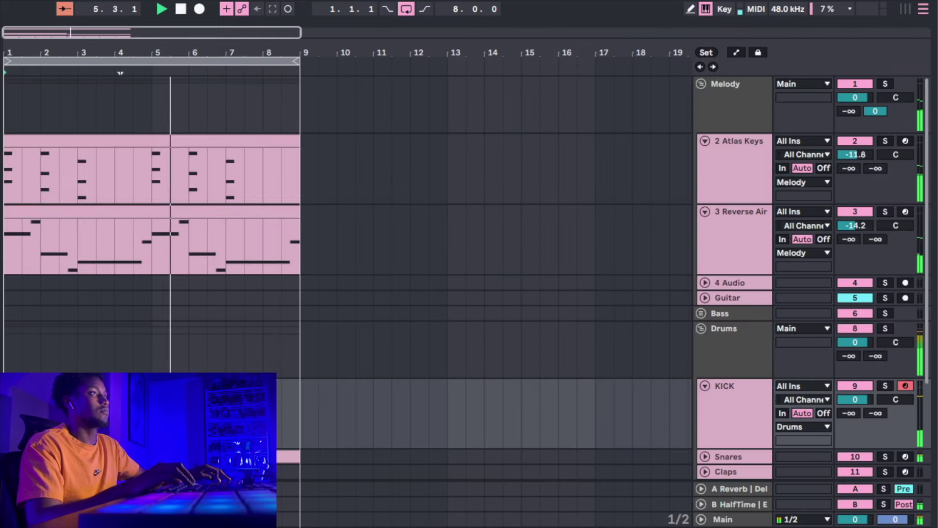
drag(77, 385, 226, 386)
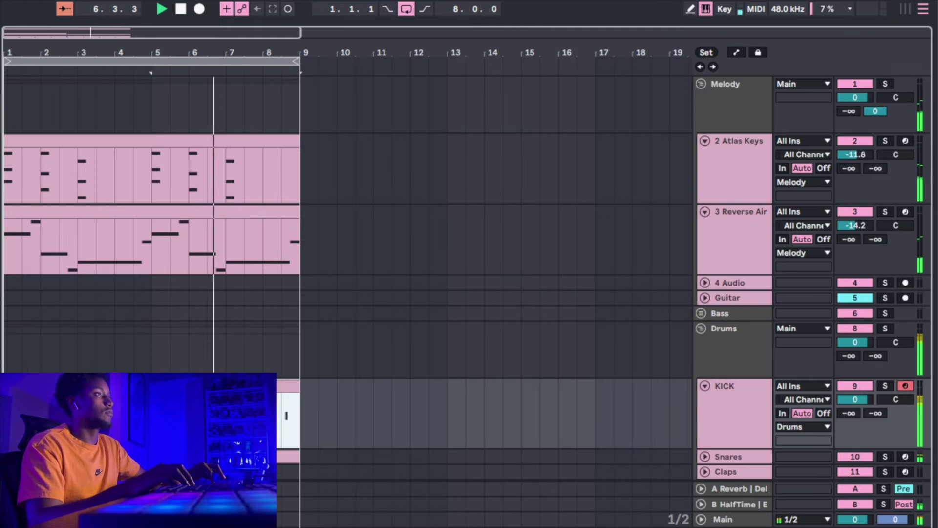
click(702, 330)
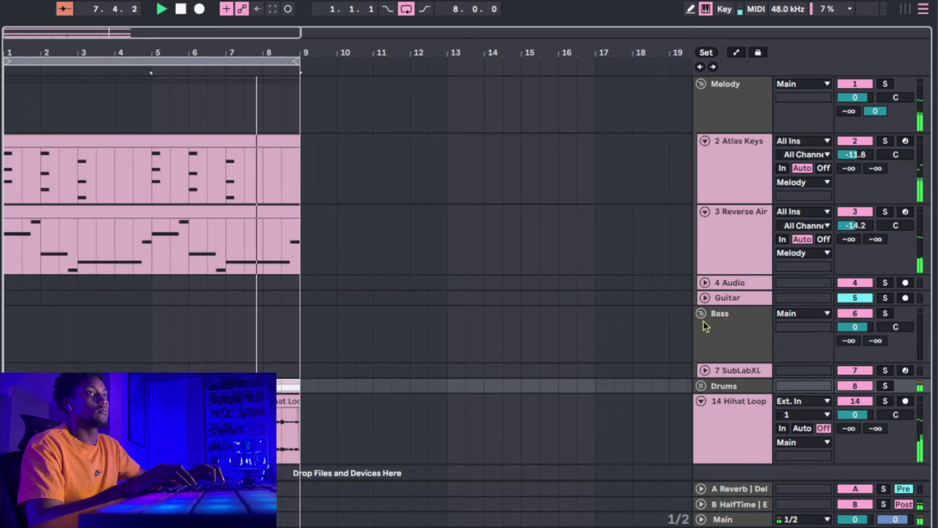
click(707, 386)
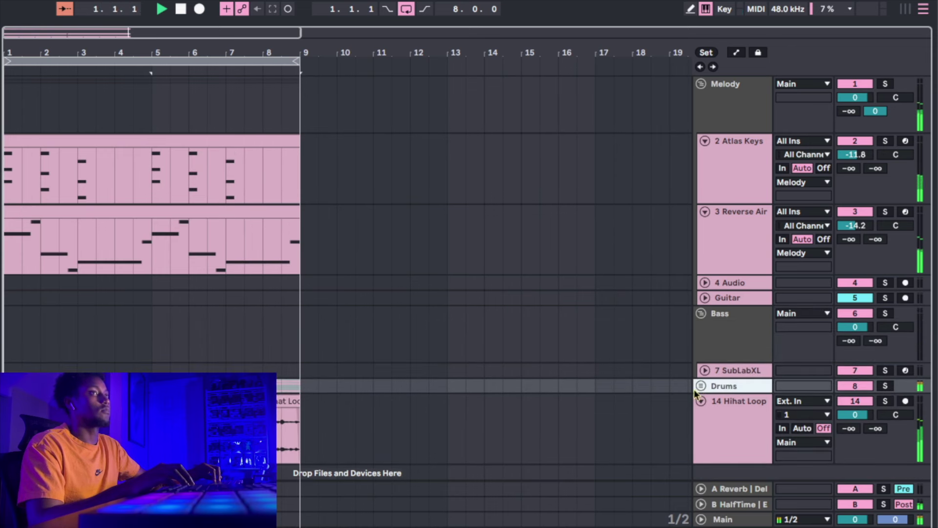
click(702, 385)
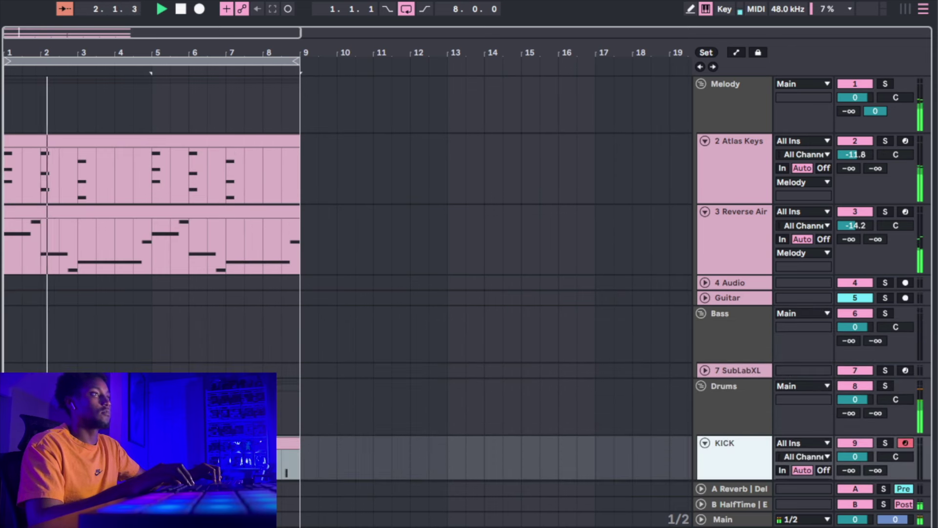
drag(203, 442, 204, 371)
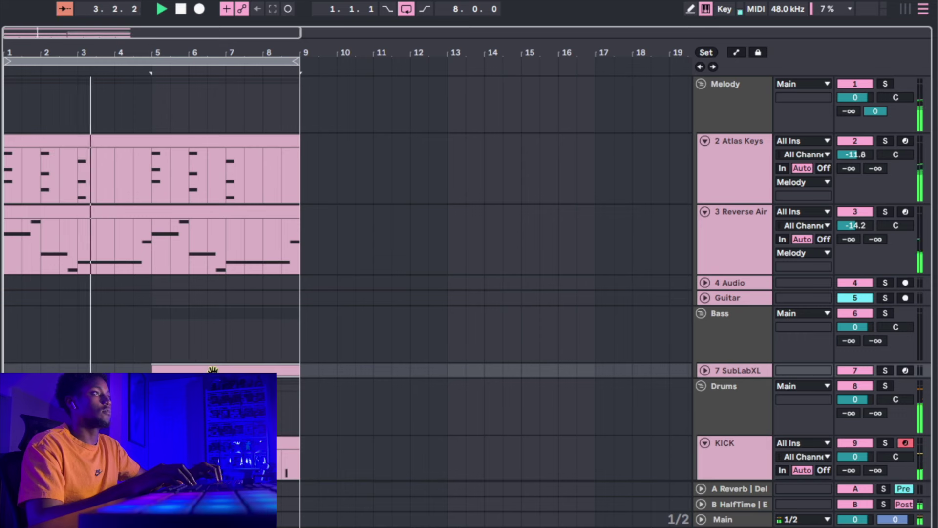
- Lower the C notes from 2.3.3 through 4.3.3 in the SubLabXL bass clip to B
double_click(204, 370)
click(29, 486)
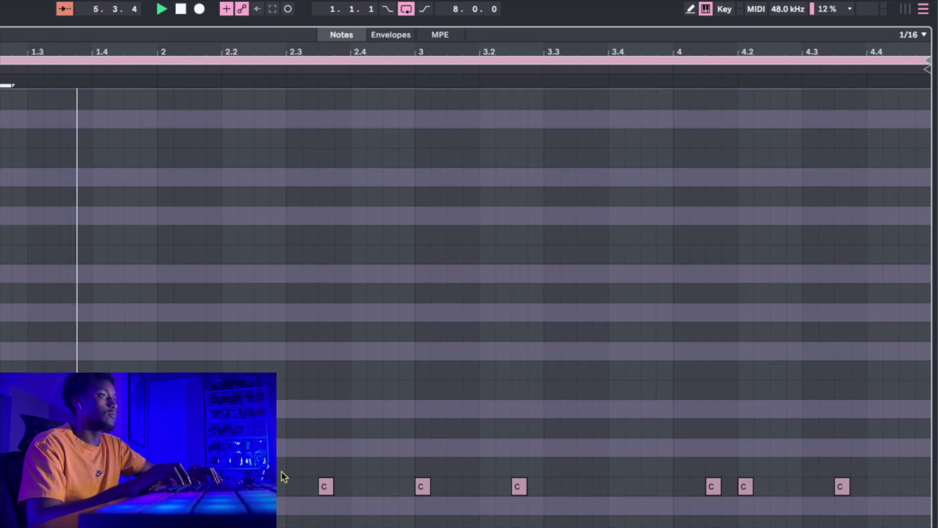
drag(293, 470, 402, 491)
key(Up)
key(Up)
key(Up)
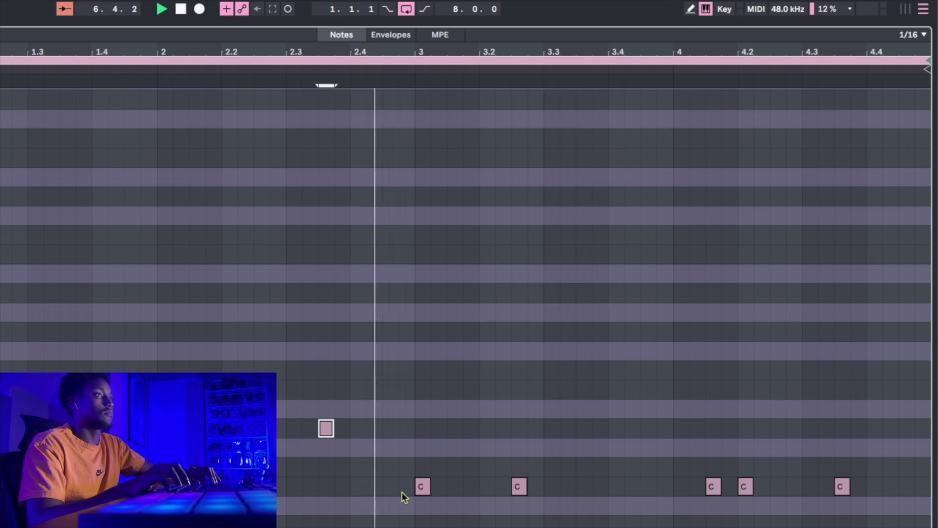
key(Down)
key(Down)
key(Down)
key(Down)
key(Down)
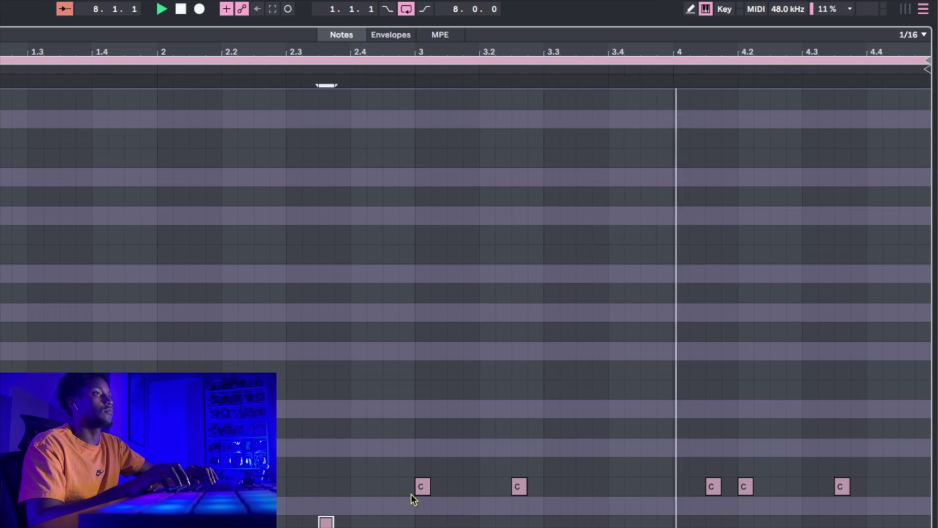
key(Up)
drag(398, 494, 905, 489)
key(Down)
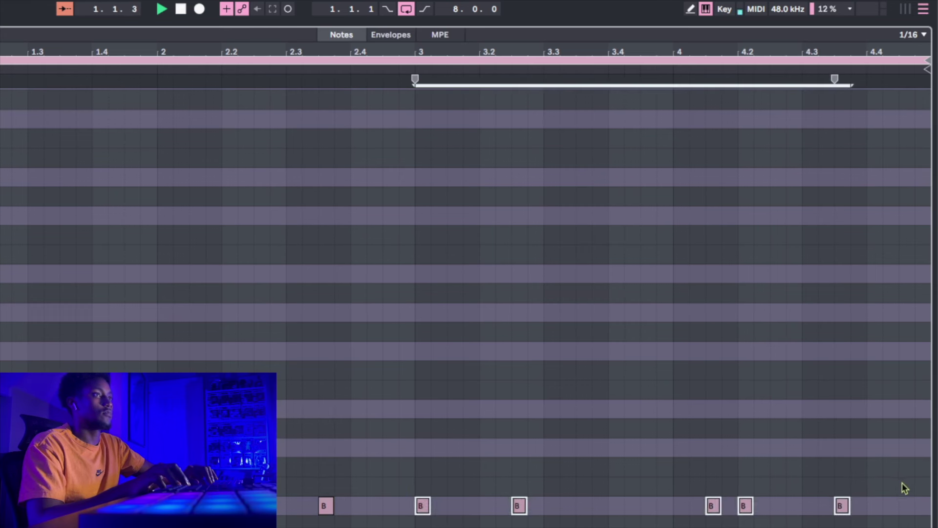
- Clear the B notes from bar 3 onward in the bass clip and return to the arrangement
key(Delete)
drag(609, 491, 560, 491)
key(Escape)
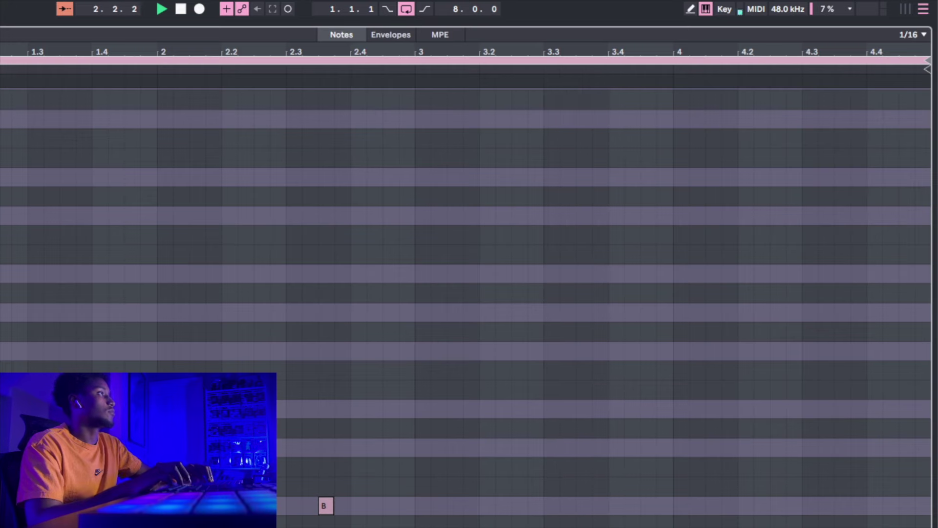
key(ctrl+v)
key(alt+super+l)
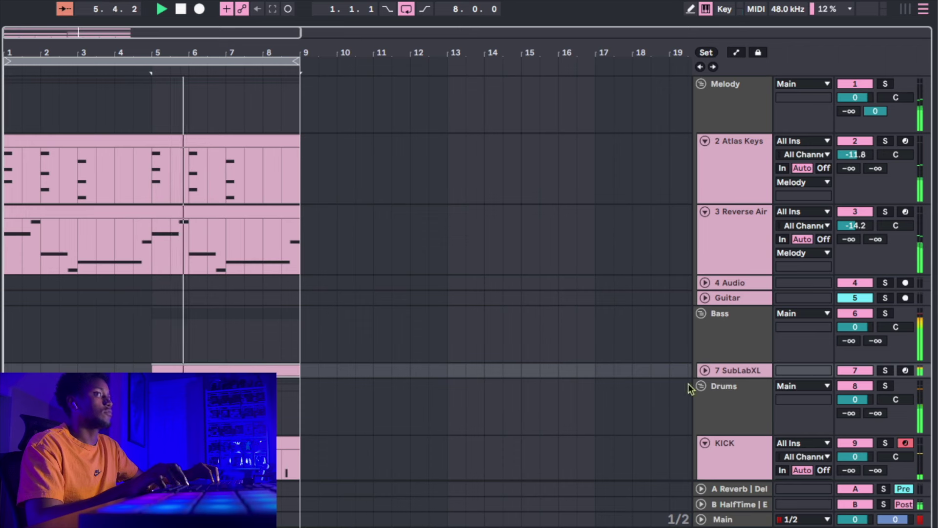
- Set the SubLabXL track's volume to -5.0 dB and collapse the Drums group, keeping the Bass group expanded
click(705, 371)
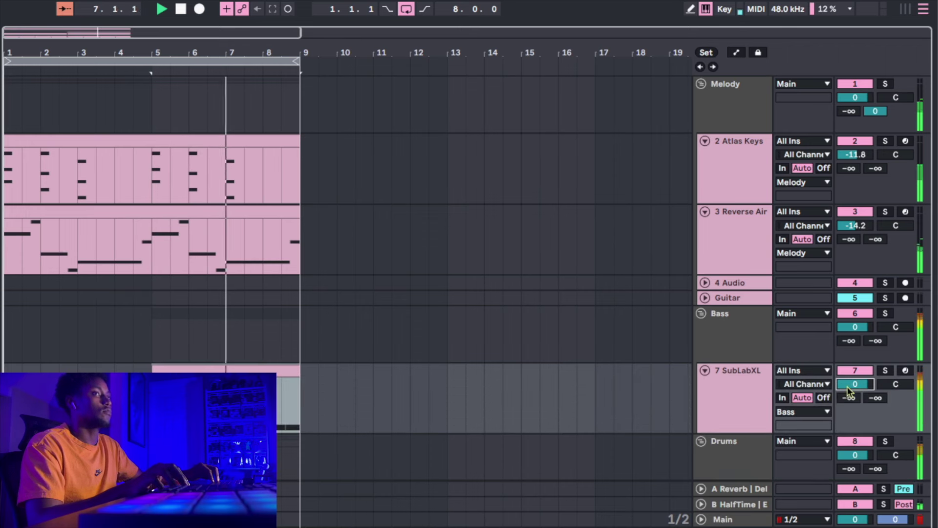
drag(850, 388, 851, 406)
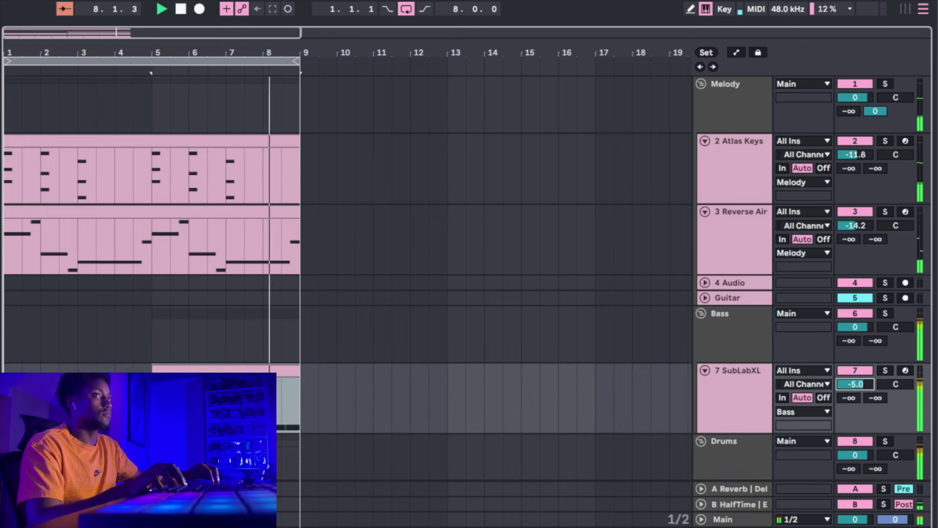
click(701, 313)
click(701, 329)
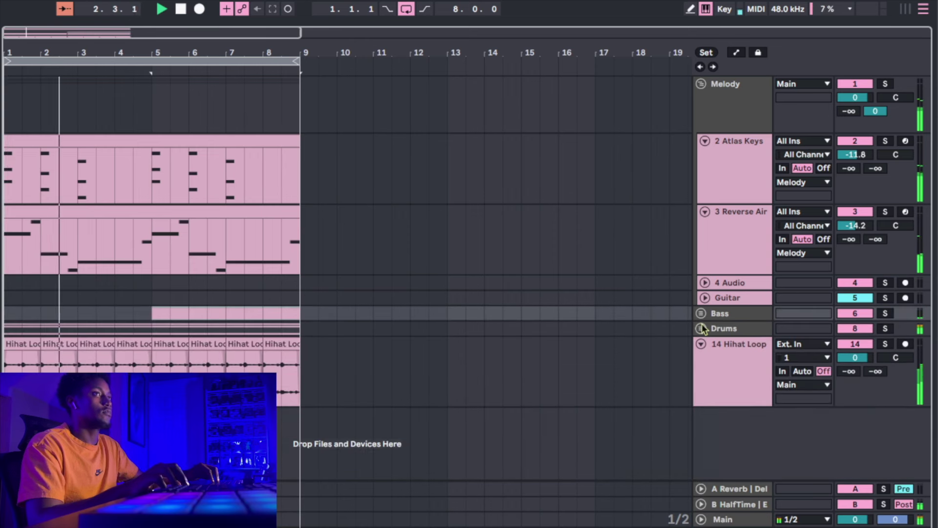
click(701, 313)
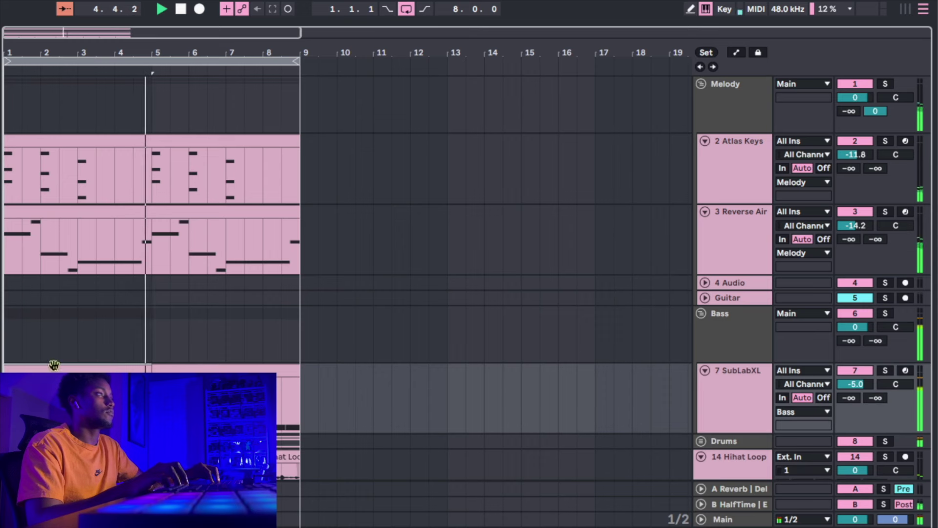
- Collapse the SubLabXL track, the Bass group and the Reverse Air track in the arrangement
click(705, 371)
click(702, 314)
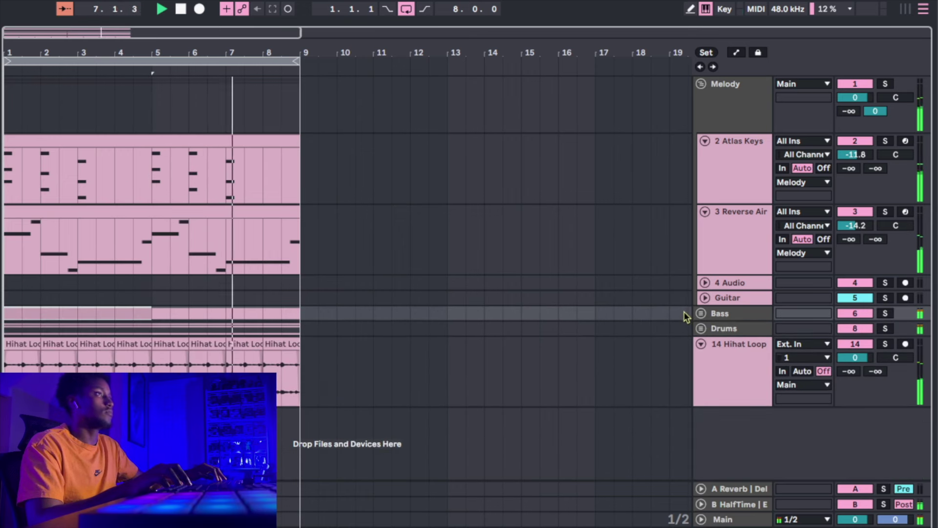
click(705, 212)
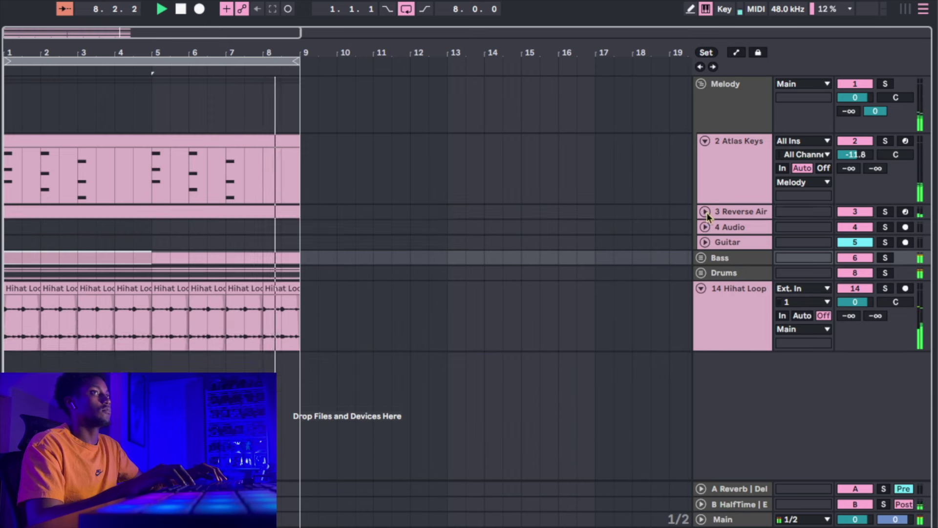
click(702, 273)
click(702, 274)
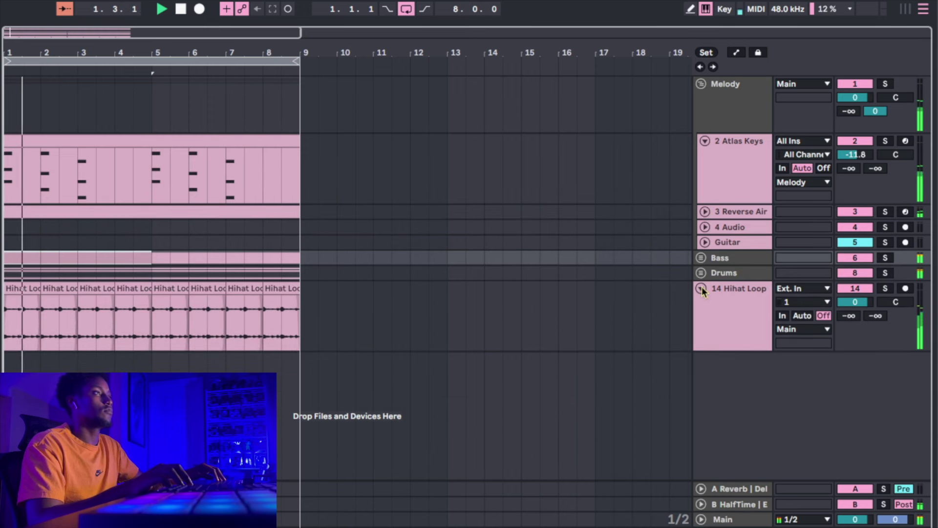
click(702, 288)
click(702, 288)
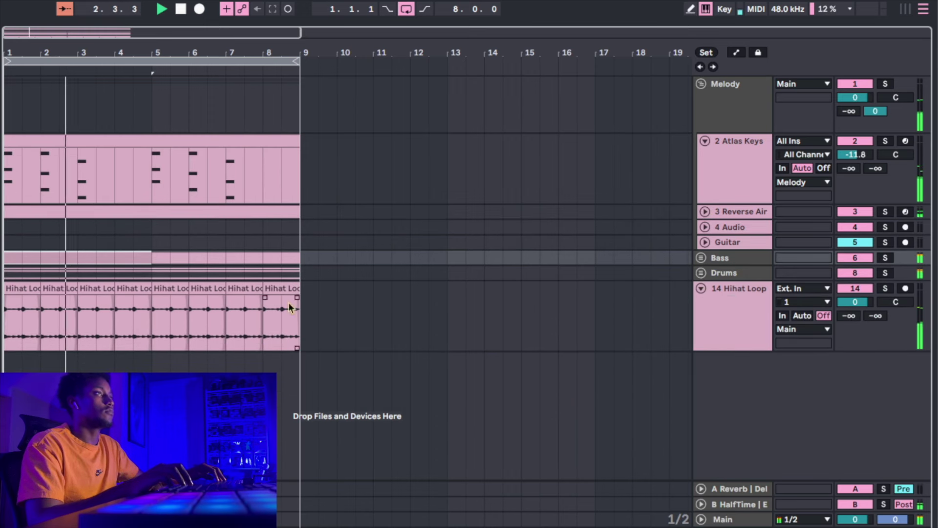
- Select the Hihat Loop clips in bars 1–8 and examine their sample in the clip editor
drag(294, 308, 6, 313)
key(shift+Tab)
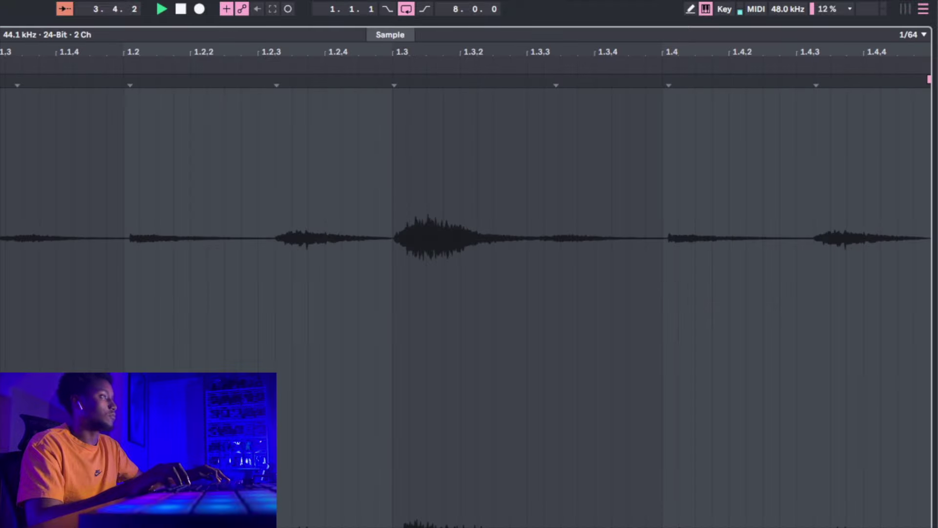
key(shift+Tab)
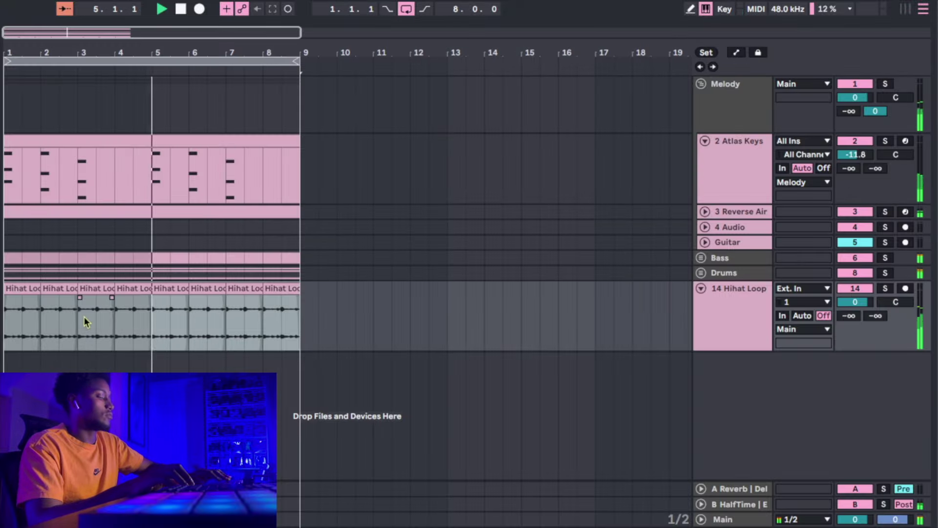
click(145, 289)
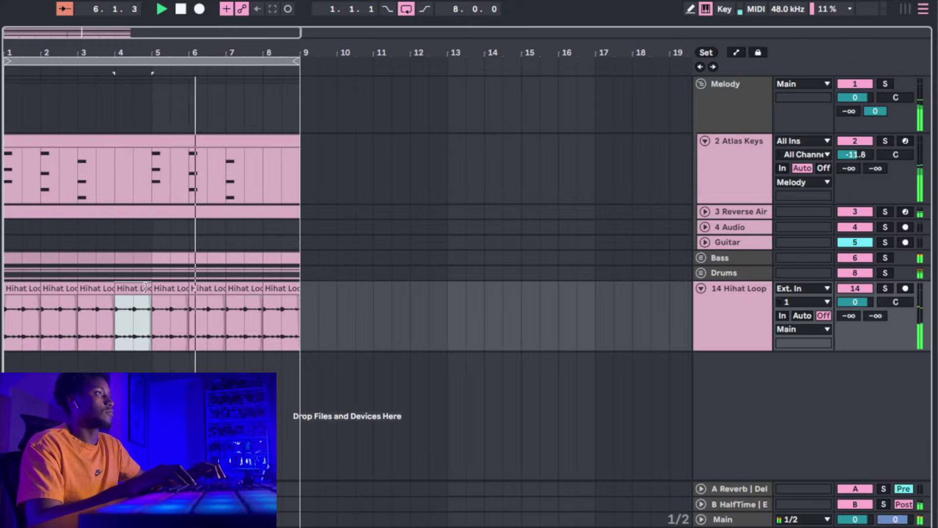
key(ctrl+a)
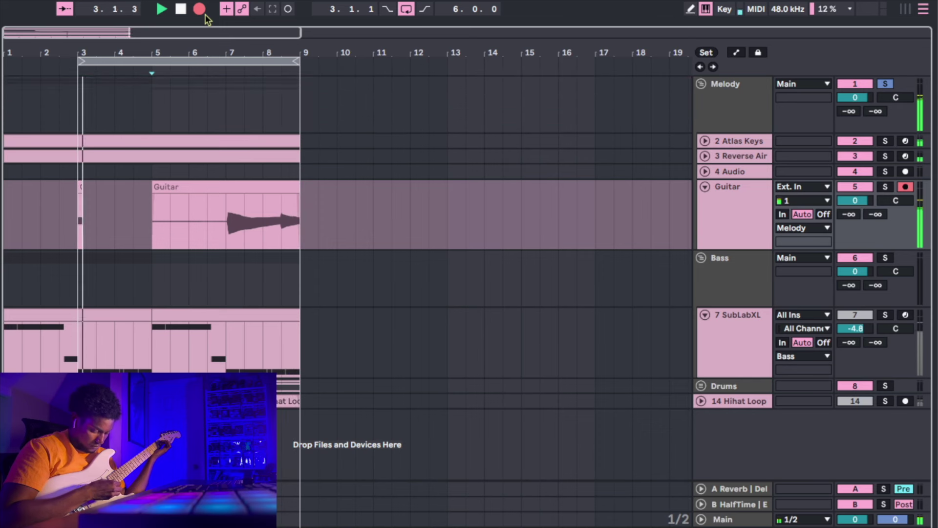
- Stop the guitar recording and undo the short take at bar 3
key(space)
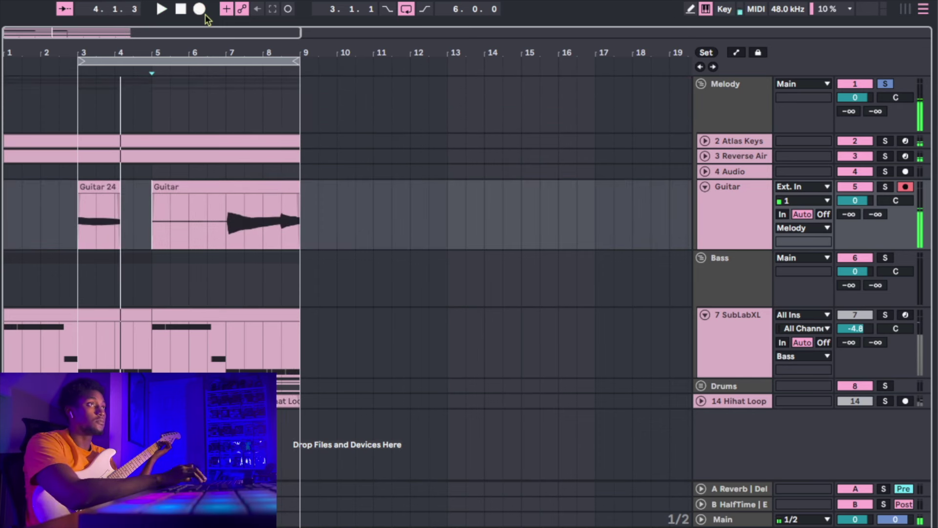
click(219, 185)
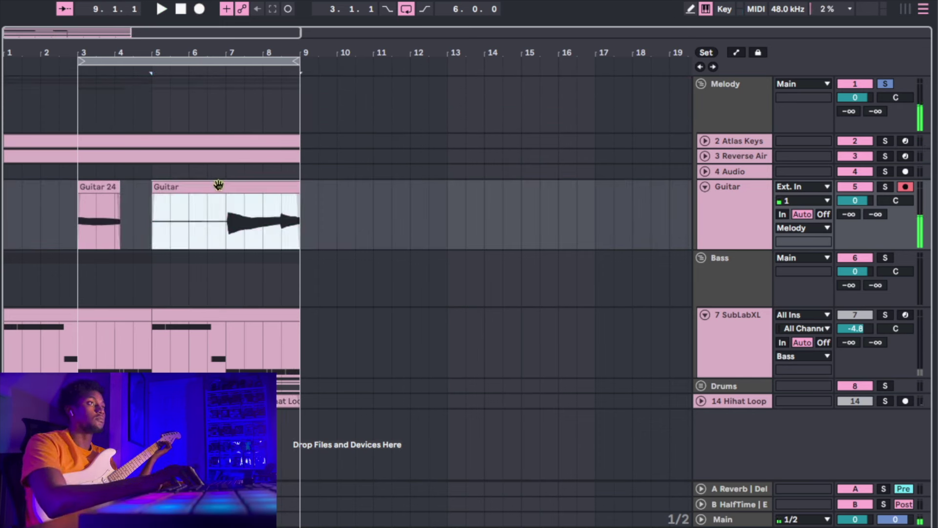
click(150, 208)
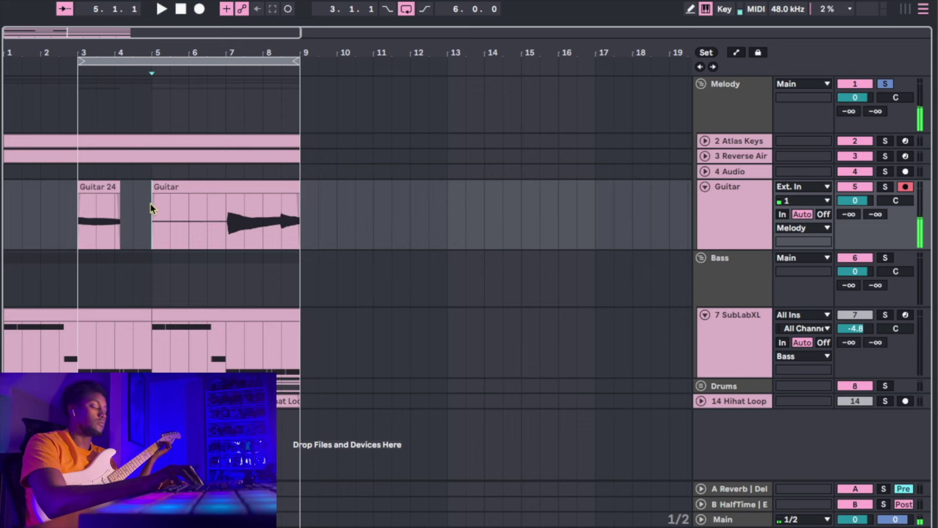
key(ctrl+z)
- Record a guitar take from bar 3 and restore the following guitar clip's start to bar 7
click(198, 9)
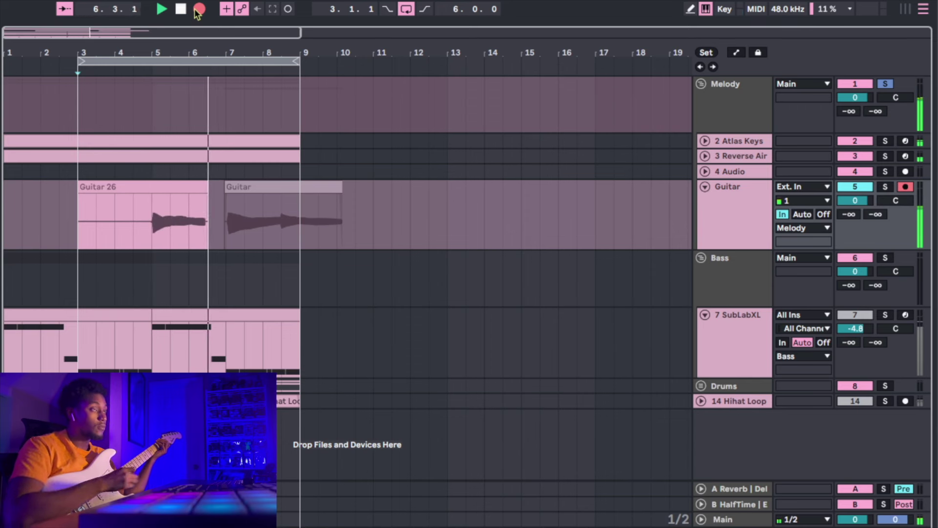
key(space)
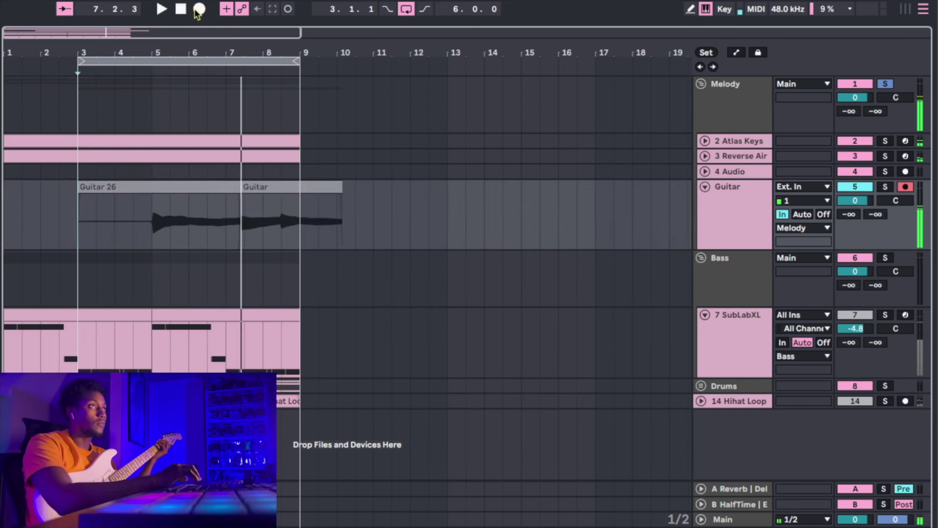
drag(243, 190, 231, 190)
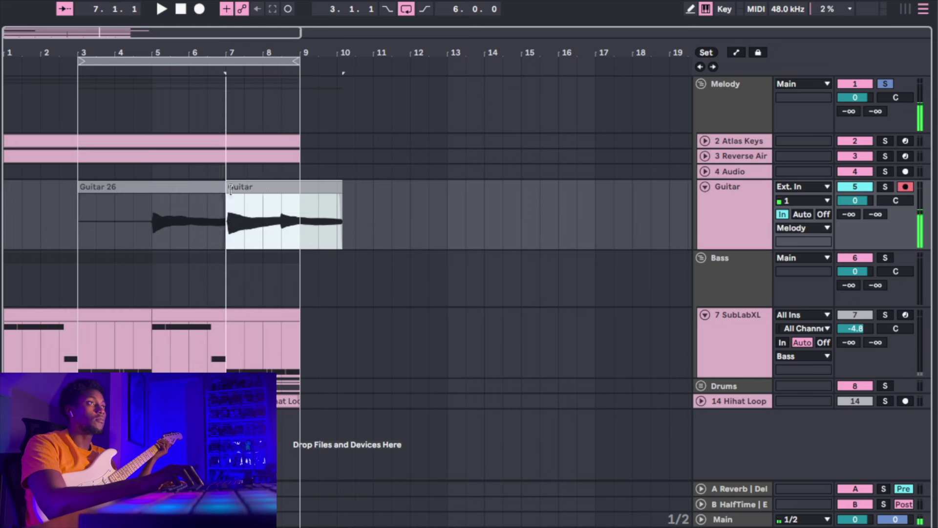
- Move the played part of the new guitar take from bar 5 to bar 1, and record another take from the middle of bar 4
click(166, 206)
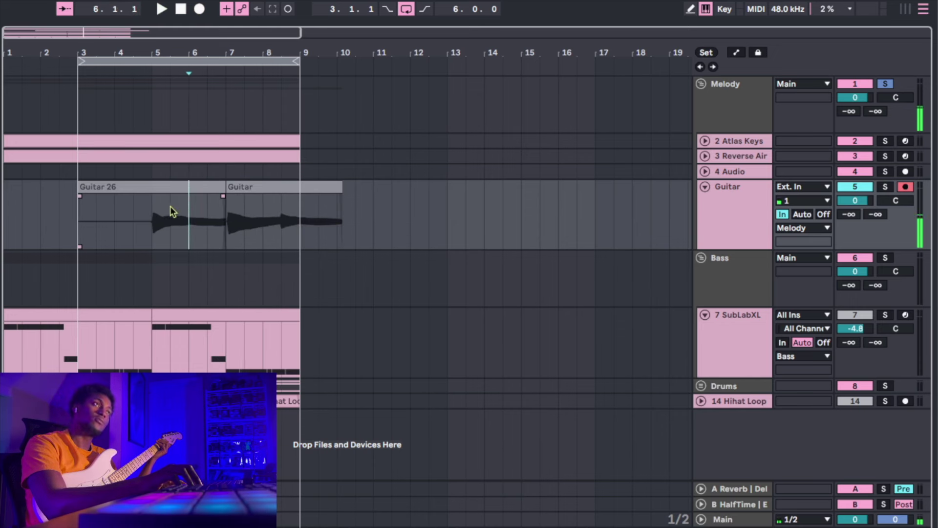
drag(171, 207, 31, 193)
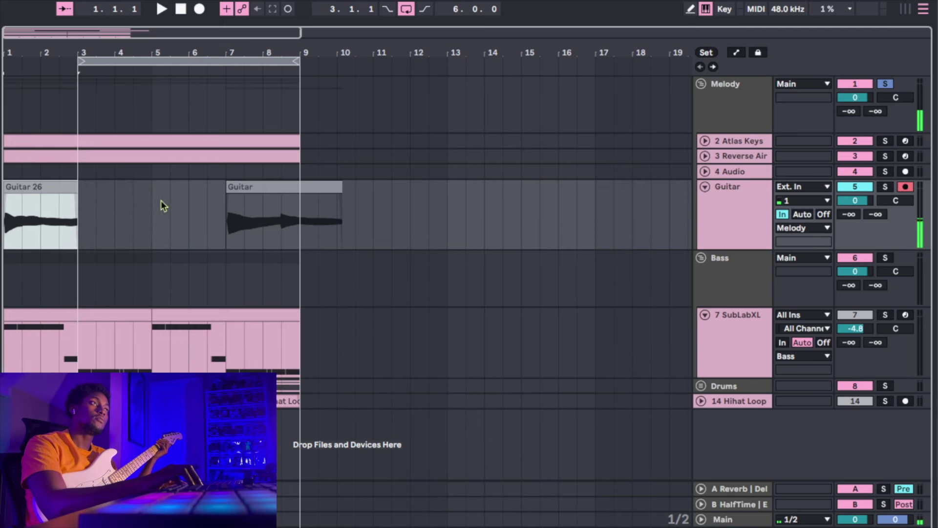
click(134, 205)
click(199, 9)
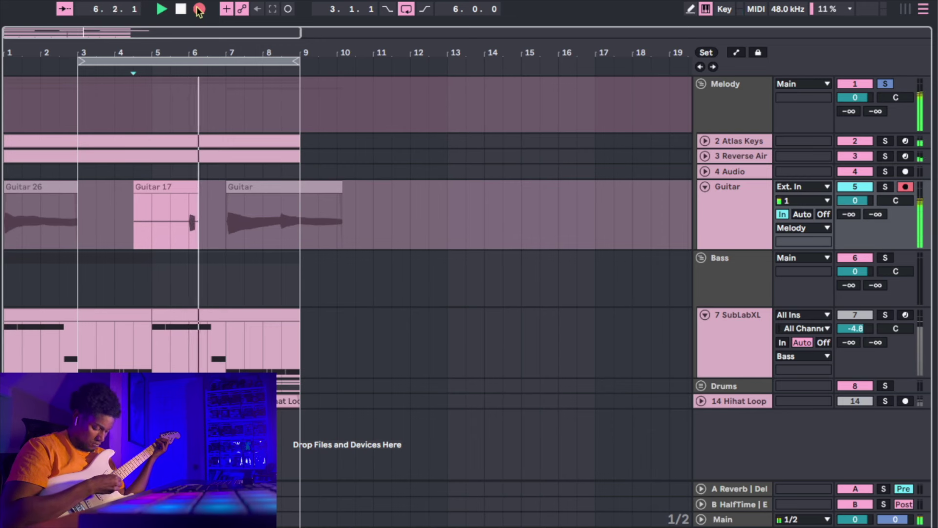
key(space)
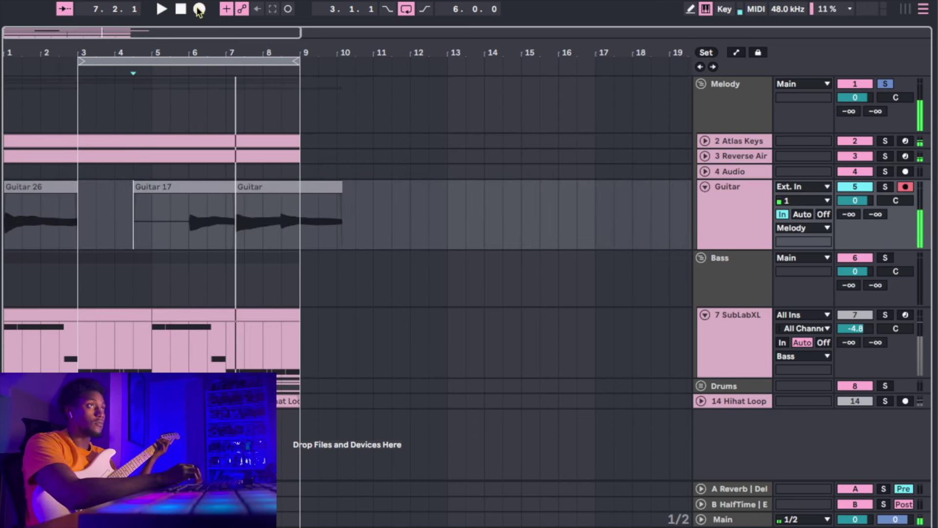
- Line up the three guitar takes to start at bars 5, 6 and 7, and play them back
drag(232, 186, 223, 192)
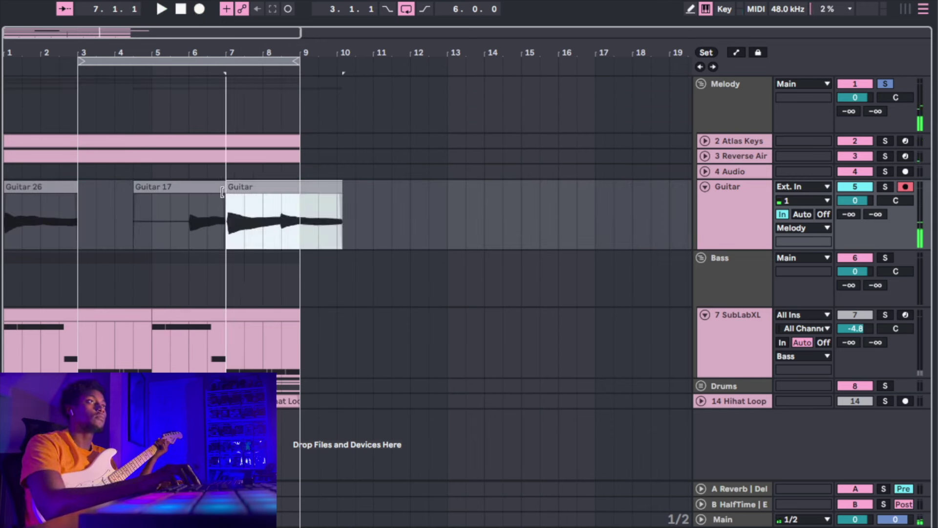
drag(17, 190, 151, 192)
mouse_move(206, 187)
mouse_down()
mouse_move(161, 187)
mouse_move(208, 188)
mouse_move(192, 189)
mouse_up()
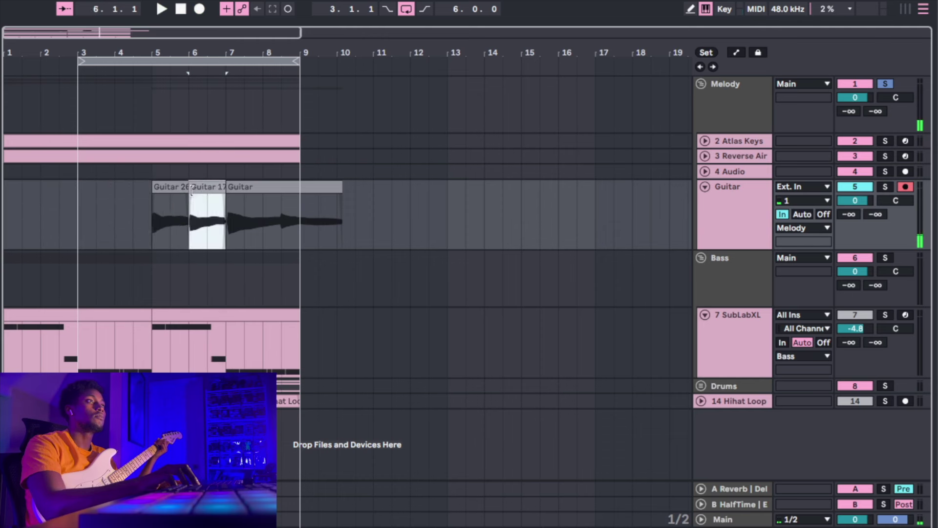
key(space)
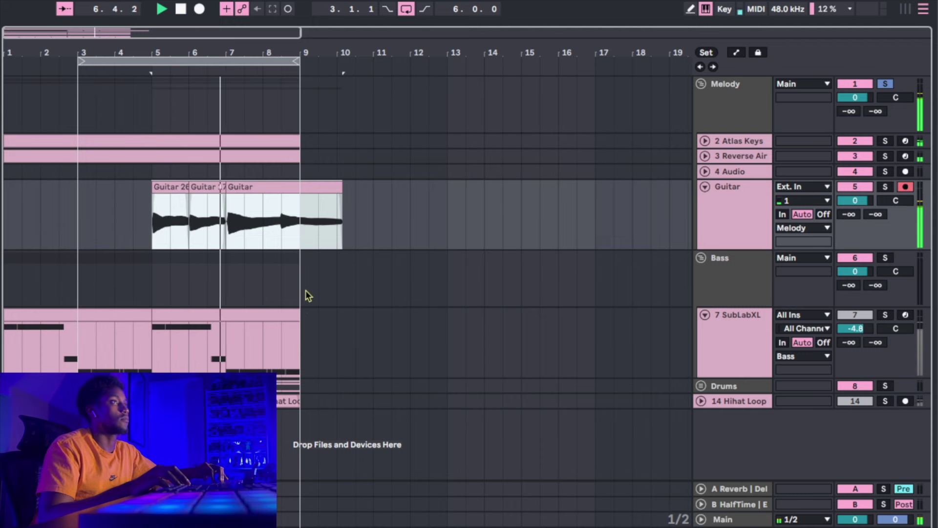
- Lower the clip gain of the three selected guitar clips during playback and return to the arrangement
key(shift+Tab)
key(shift+Tab)
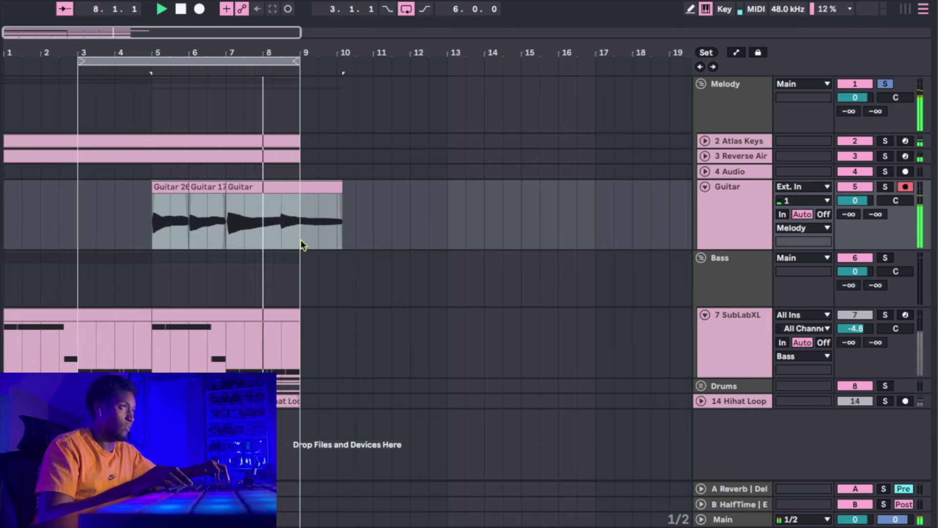
key(shift+Tab)
key(shift+Tab)
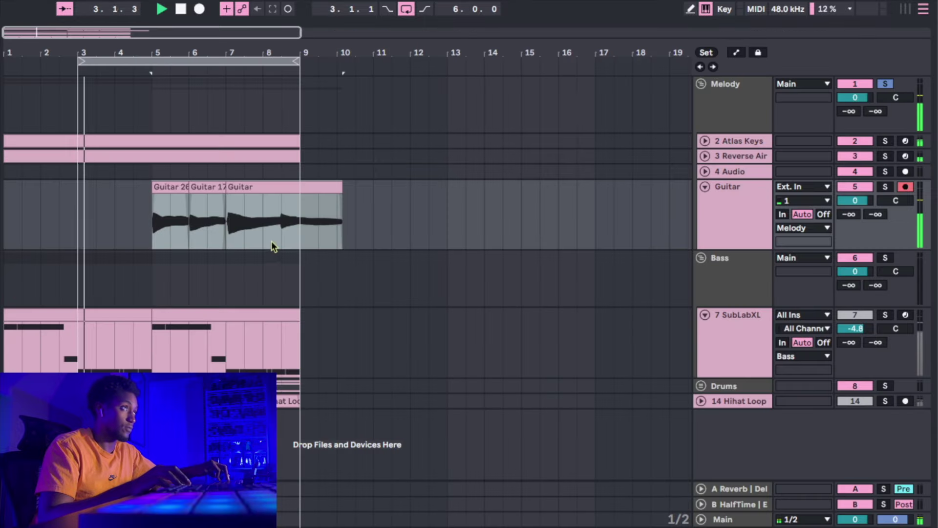
click(184, 219)
key(shift+Tab)
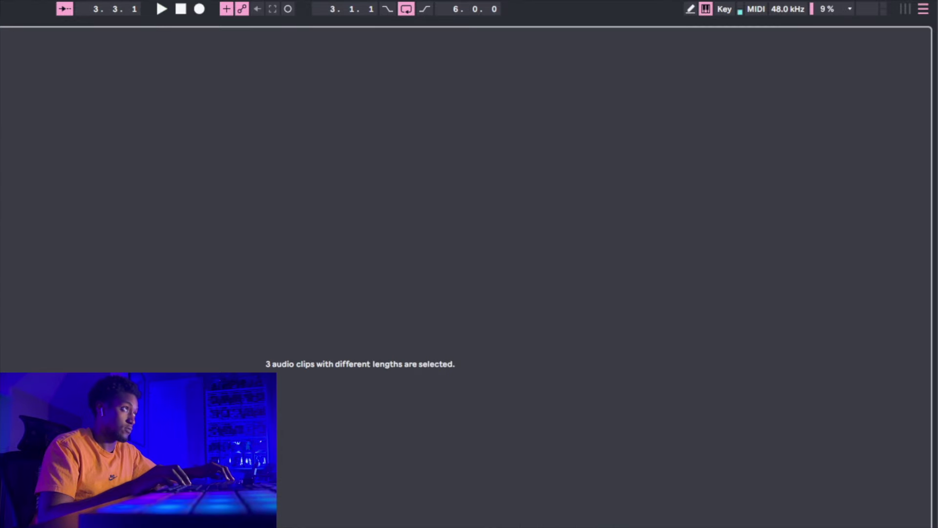
key(shift+Tab)
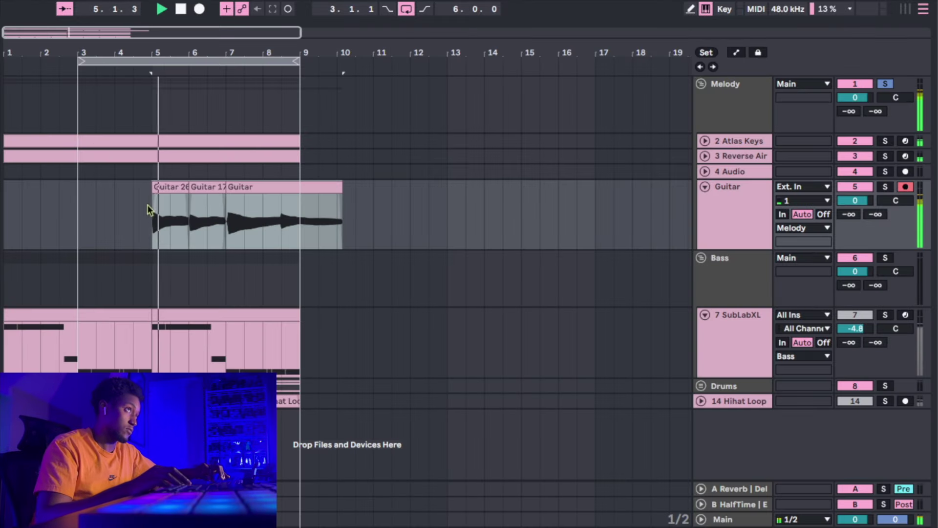
key(shift+Tab)
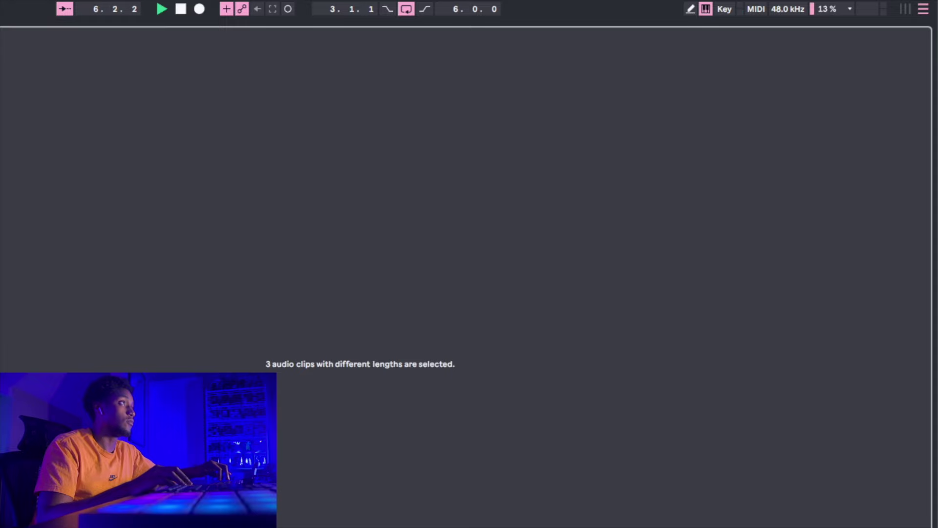
key(shift+Tab)
key(shift+Tab)
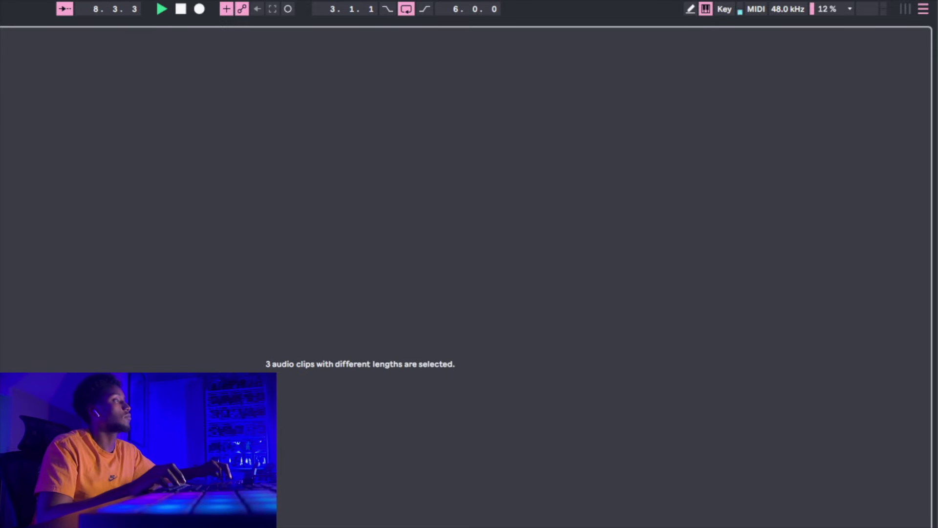
key(shift+Tab)
- Unsolo the Melody group to hear the full mix, solo it again and resume playback
click(885, 84)
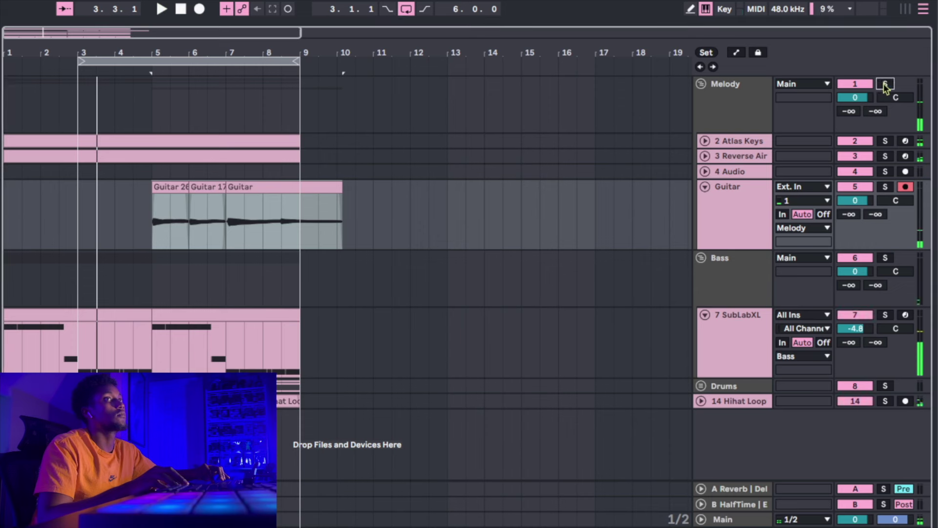
click(884, 85)
key(space)
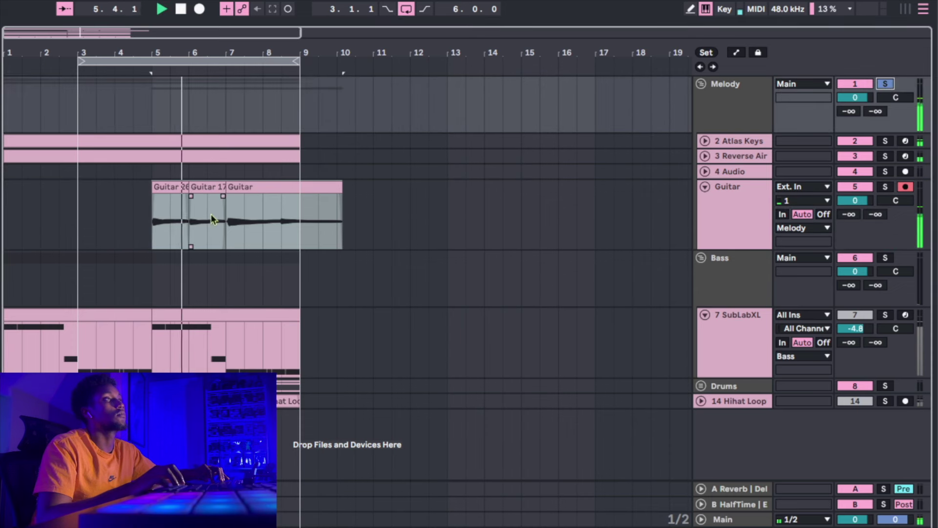
- Copy the guitar clips from bars 5–8 to bar 1, extend the loop back to bar 1 and solo the Bass group
drag(304, 214, 152, 220)
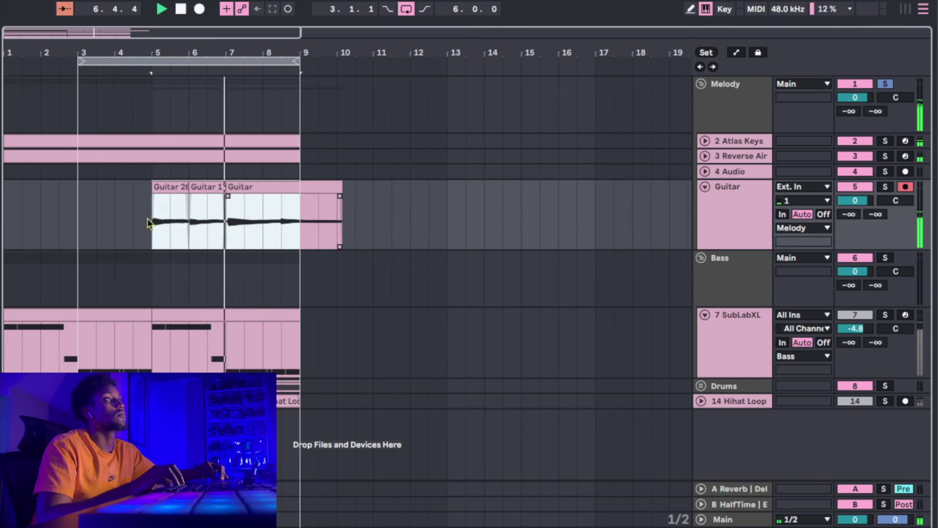
drag(170, 186, 13, 199)
drag(82, 62, 6, 62)
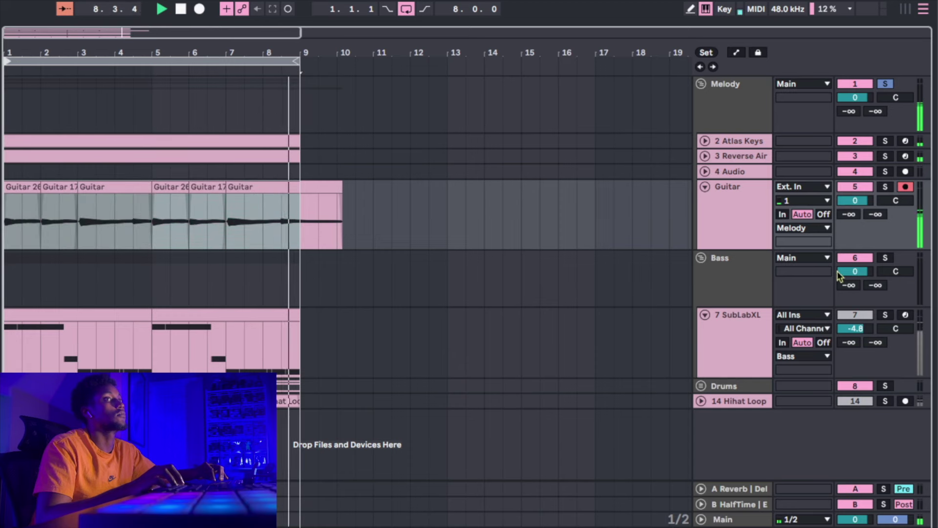
click(885, 258)
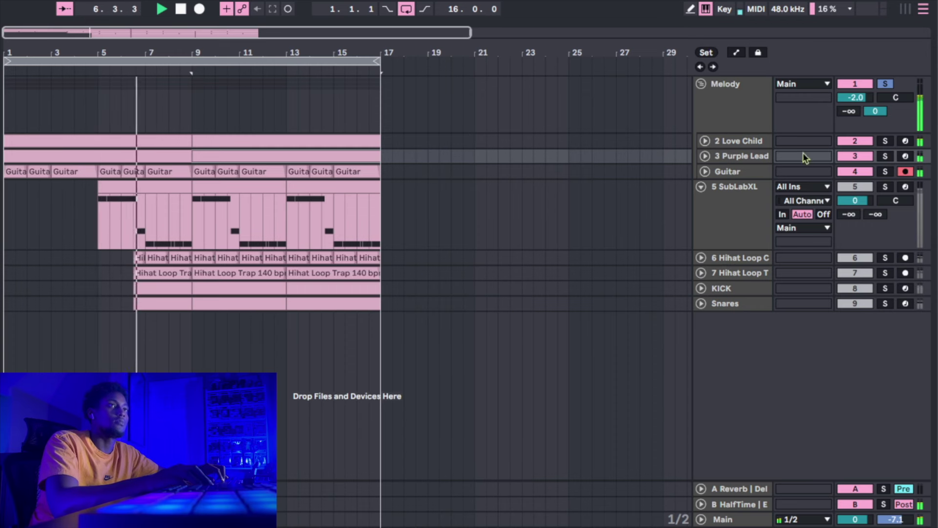
- Unsolo the Melody group, and set the volumes of SubLabXL to -3.0 dB and Melody to -1.3 dB
click(886, 83)
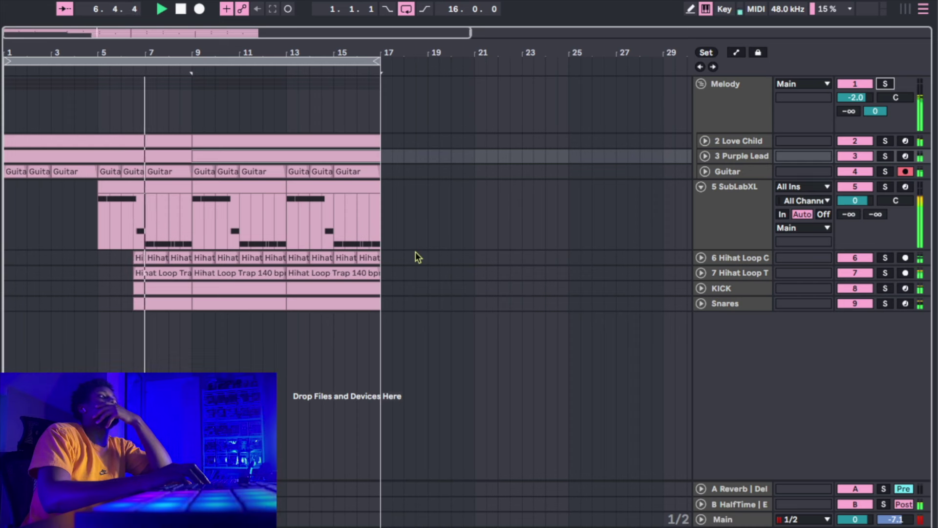
drag(855, 200, 855, 203)
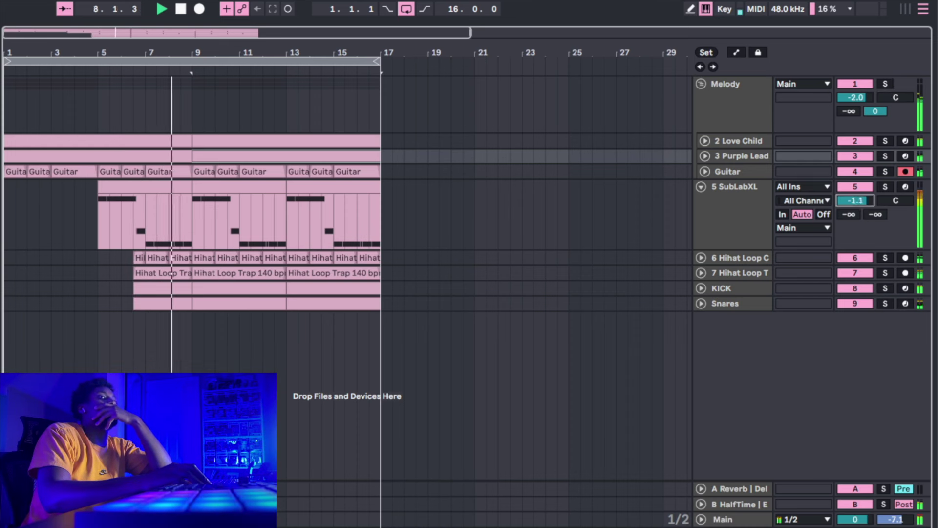
drag(860, 100, 860, 109)
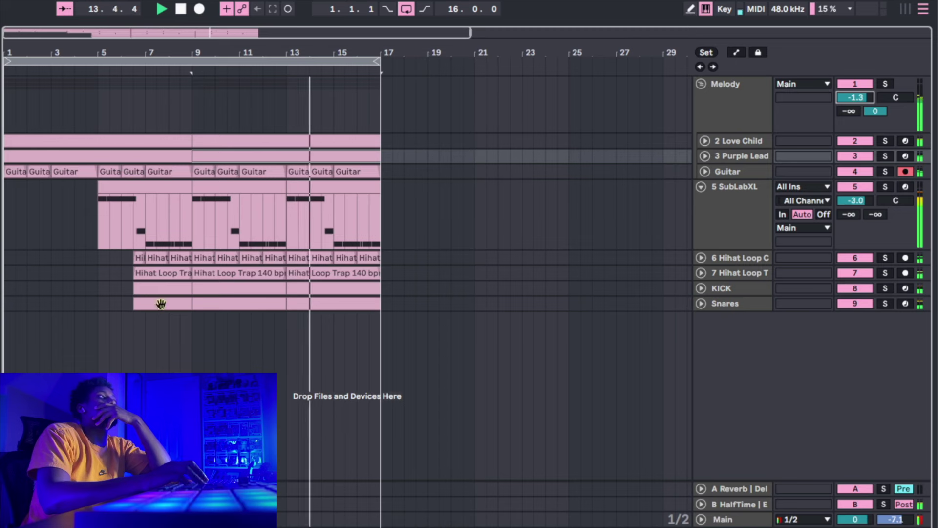
- With the Melody group soloed, lower the Purple Lead notes in bars 1–8 by an octave, and unsolo the group
click(886, 84)
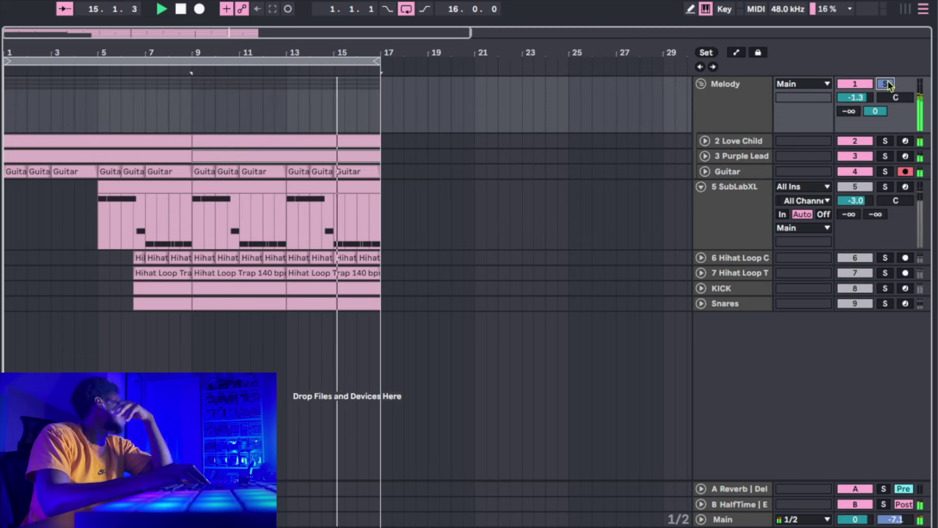
click(705, 156)
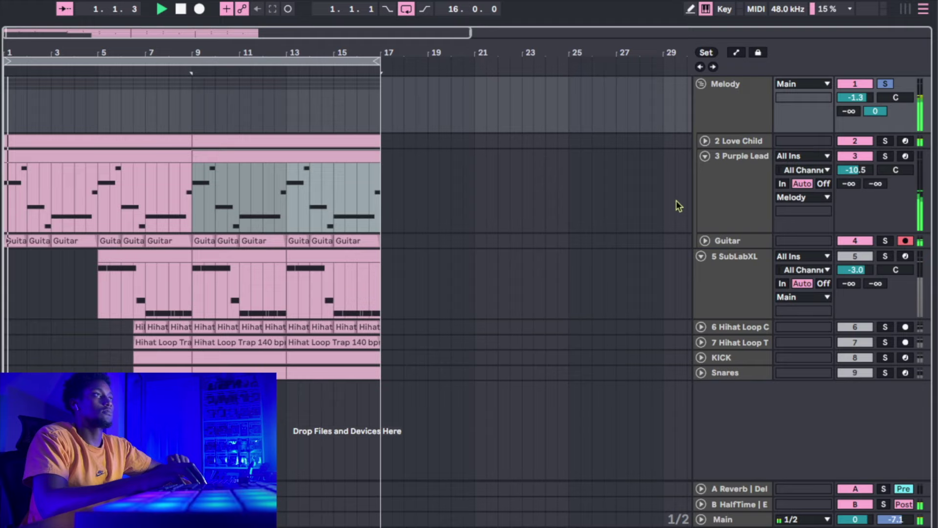
double_click(376, 186)
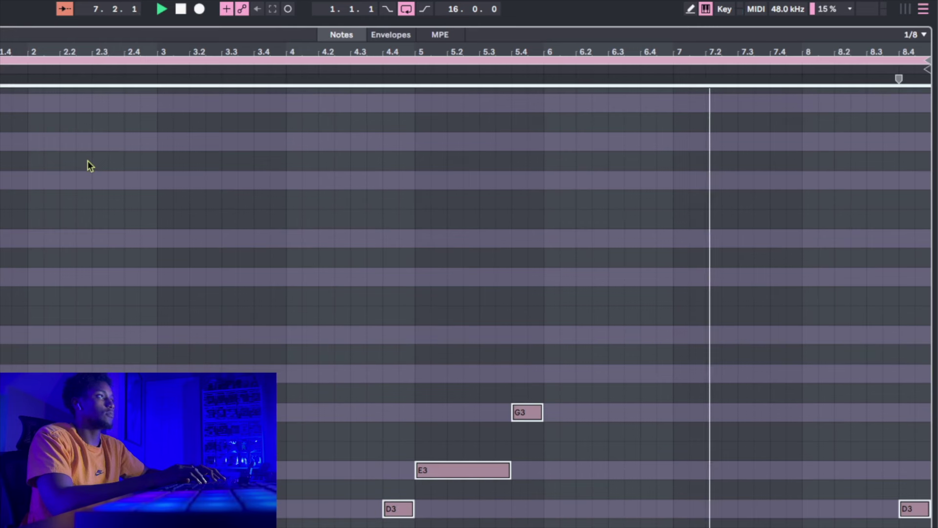
key(shift+Tab)
click(885, 84)
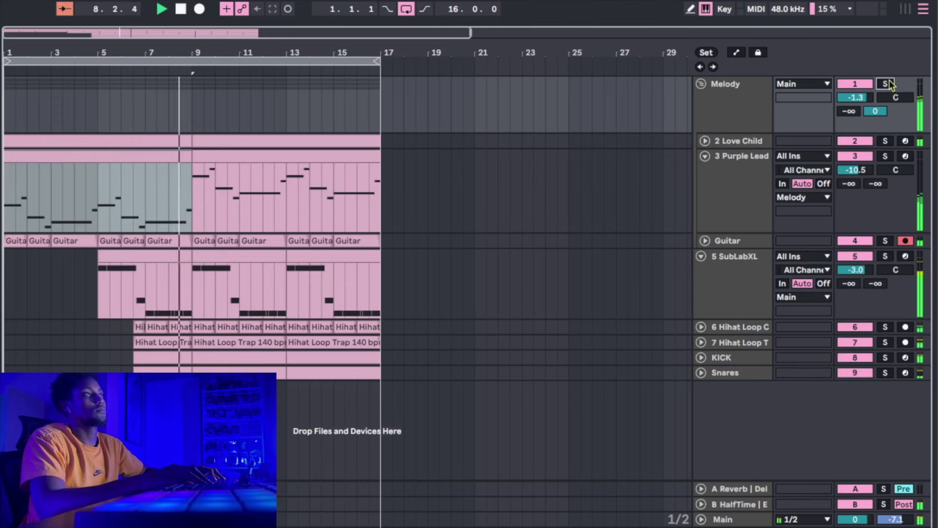